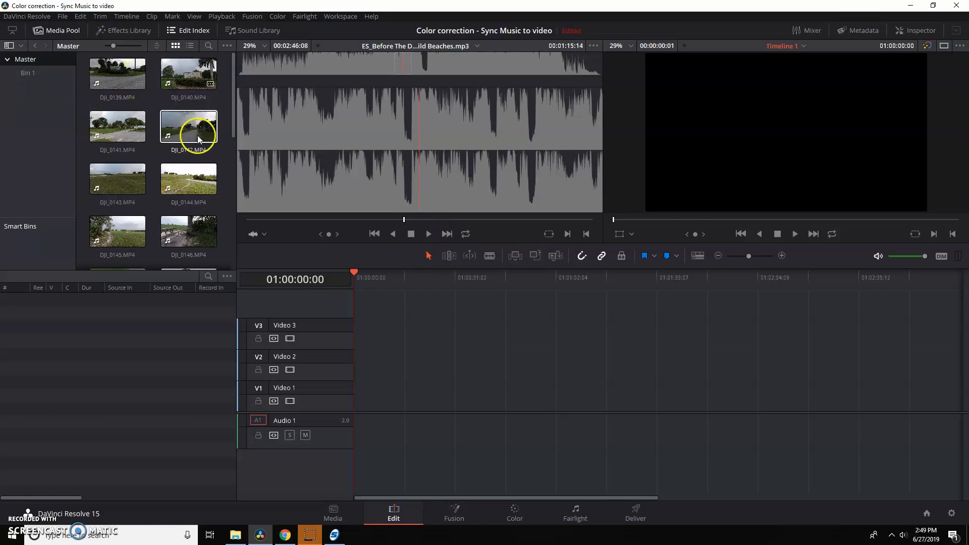
Open Bin 1 and play the "Before The Dawn" music track in the source viewer from near its beginning.
click(27, 73)
click(129, 84)
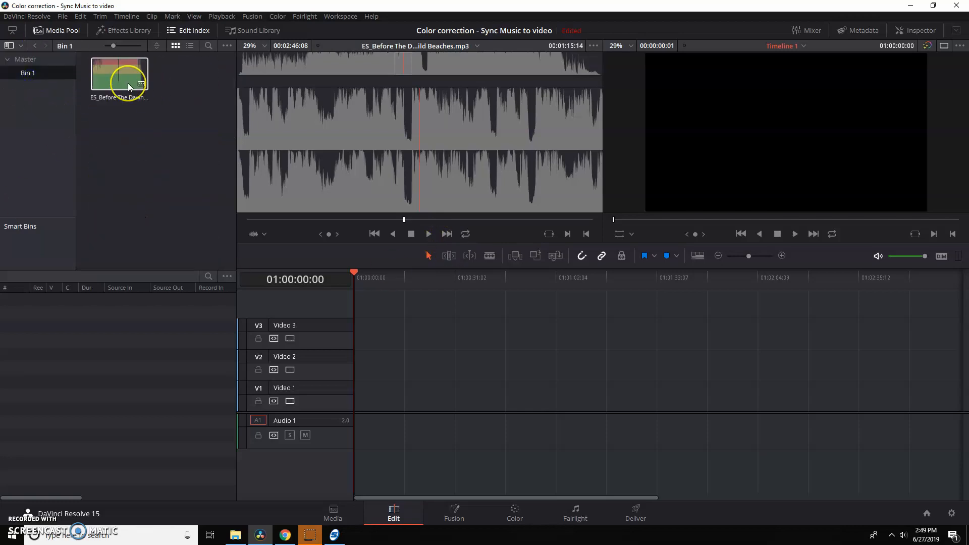
double_click(129, 83)
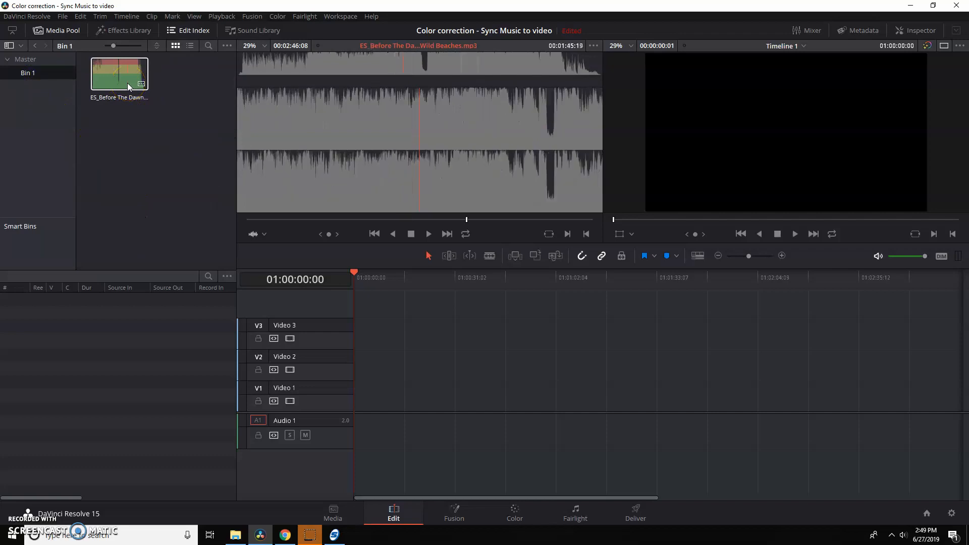
click(92, 83)
click(93, 83)
key(space)
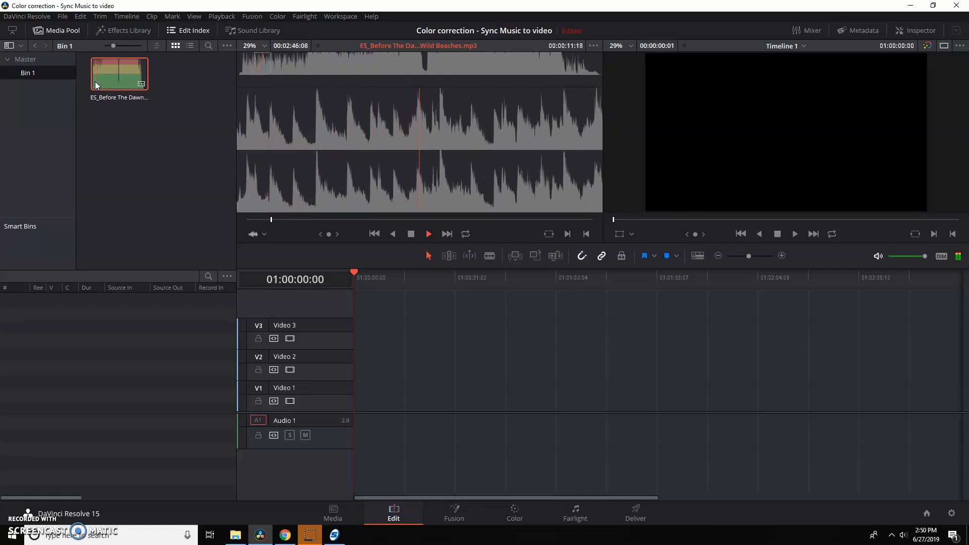
Place clips DJI_0140 through DJI_0146 from the Master bin end to end on Video 1, starting at the timeline's beginning.
click(55, 63)
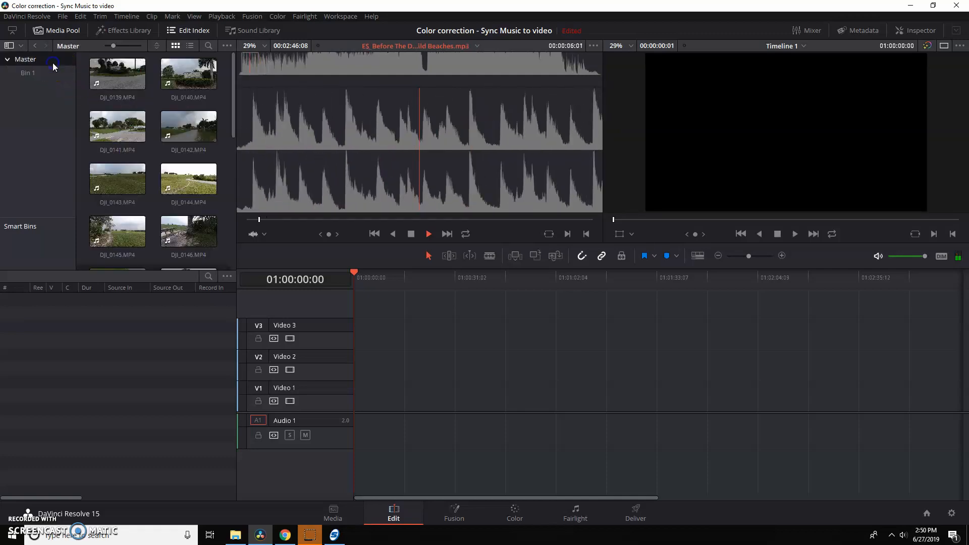
click(191, 73)
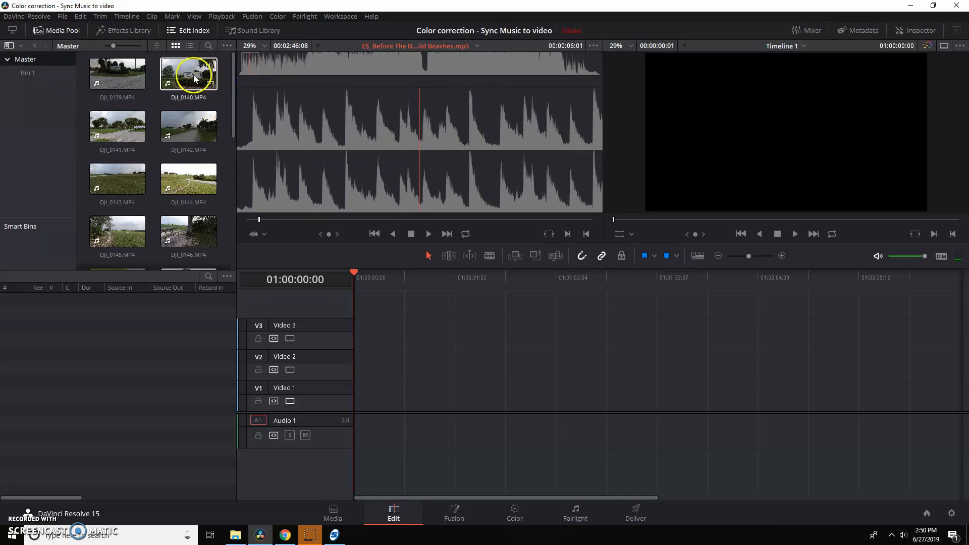
drag(208, 117, 363, 396)
drag(129, 129, 390, 409)
drag(208, 146, 432, 418)
drag(145, 184, 467, 399)
drag(202, 191, 513, 399)
drag(142, 237, 551, 404)
drag(206, 218, 619, 392)
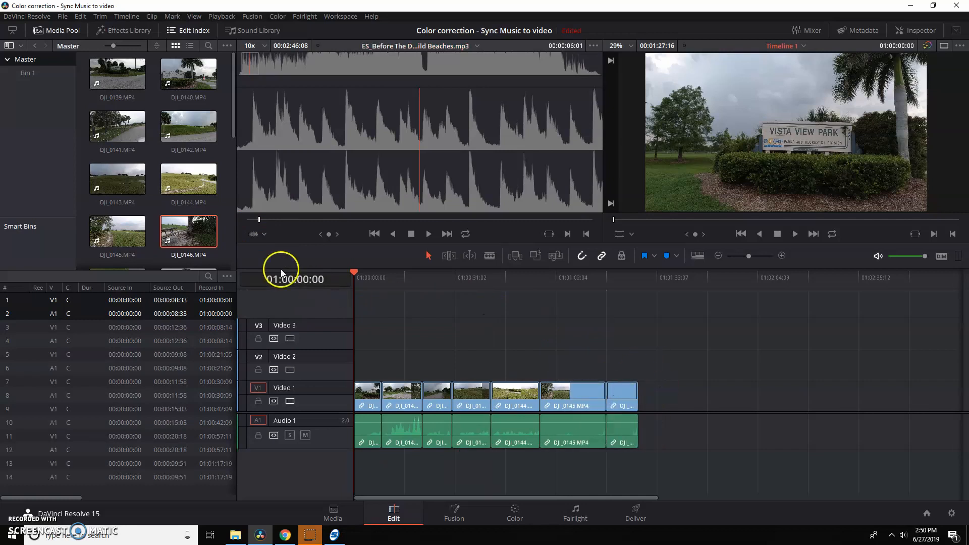
Add DJI_0147.MP4 and DJI_0148.MP4 to the end of the Video 1 sequence, with no gap between the clips.
drag(237, 127, 229, 169)
drag(117, 202, 655, 409)
drag(190, 188, 724, 399)
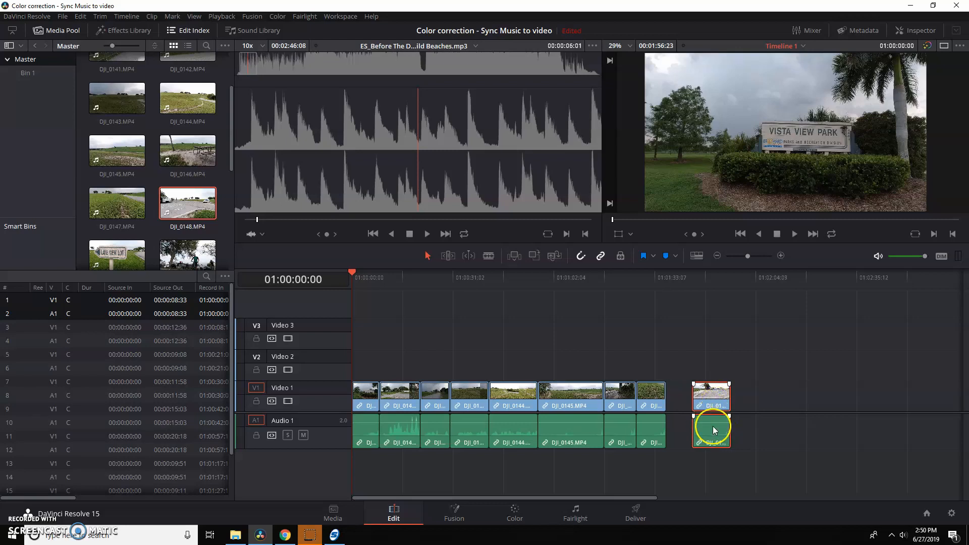
drag(714, 396, 688, 397)
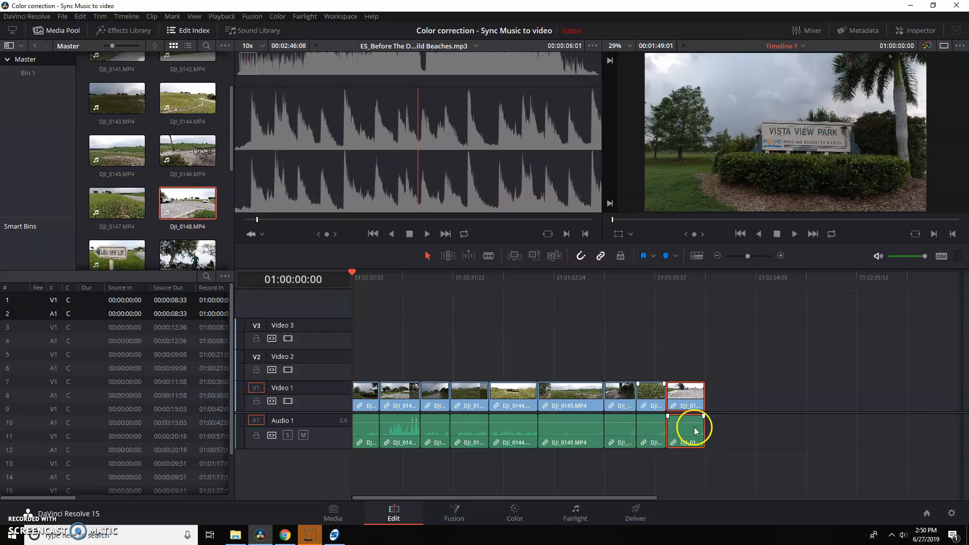
Unlink the video and audio of the DJI_0148.MP4 clip at the end of the timeline.
right_click(684, 398)
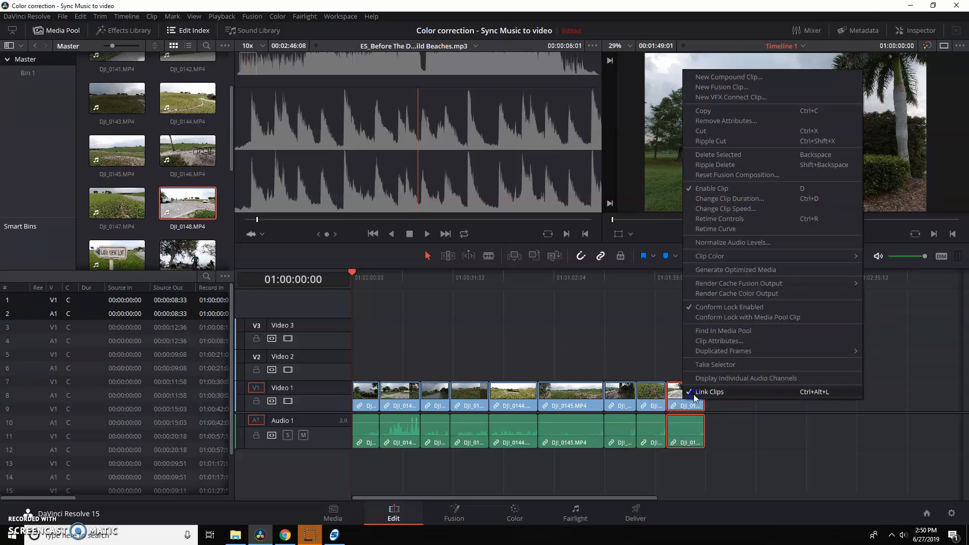
click(693, 395)
click(689, 396)
click(694, 425)
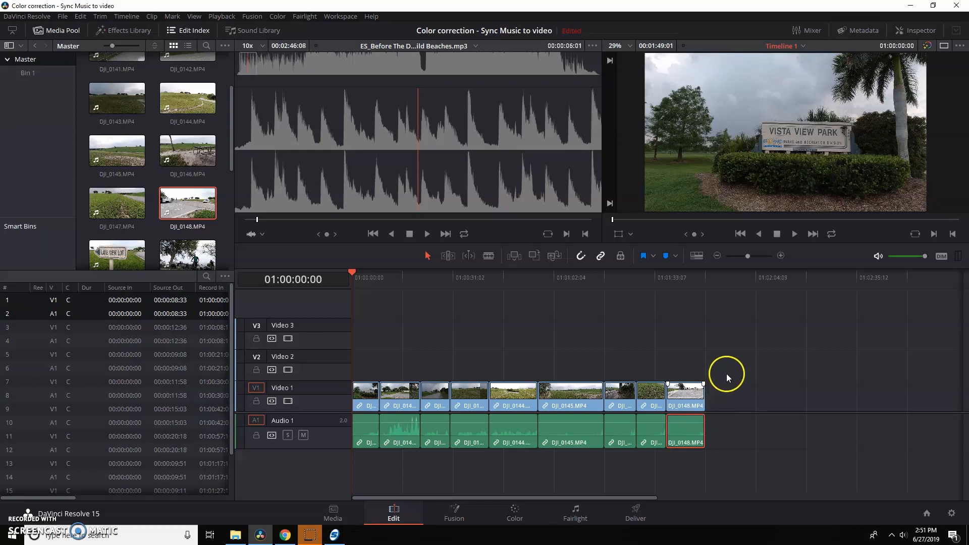
Unlink the video from the audio for all clips on the timeline and clear the selection.
drag(725, 372, 360, 458)
right_click(516, 395)
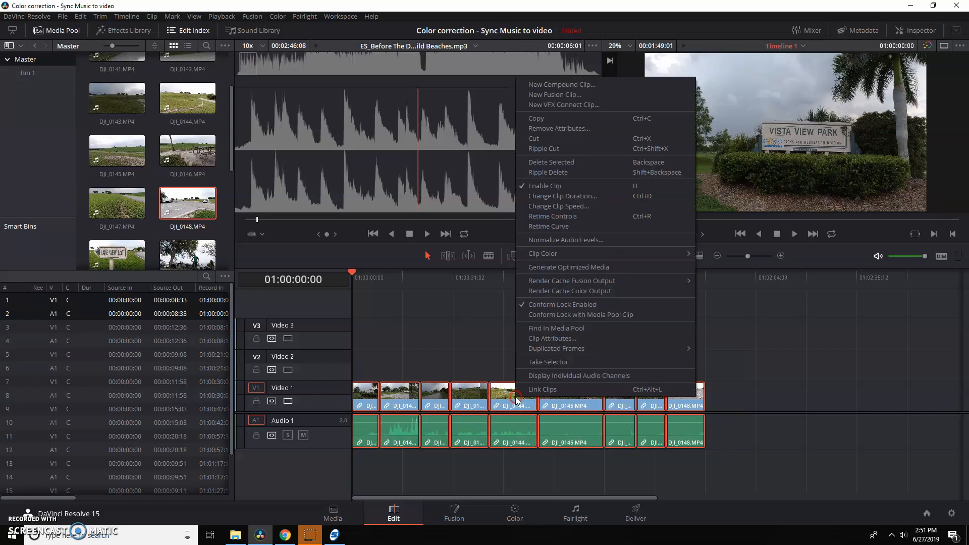
click(522, 392)
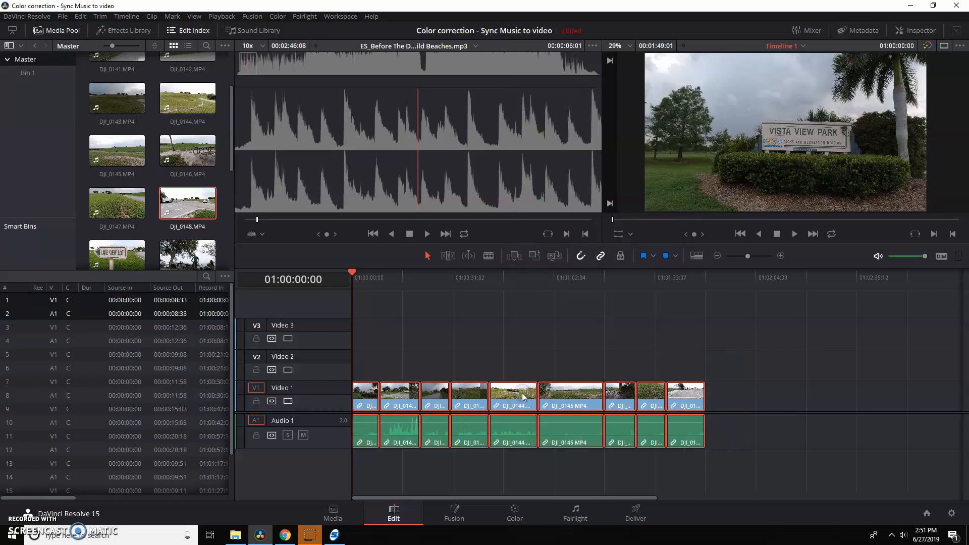
right_click(522, 392)
click(522, 393)
click(538, 308)
click(584, 411)
click(582, 458)
drag(730, 428, 368, 457)
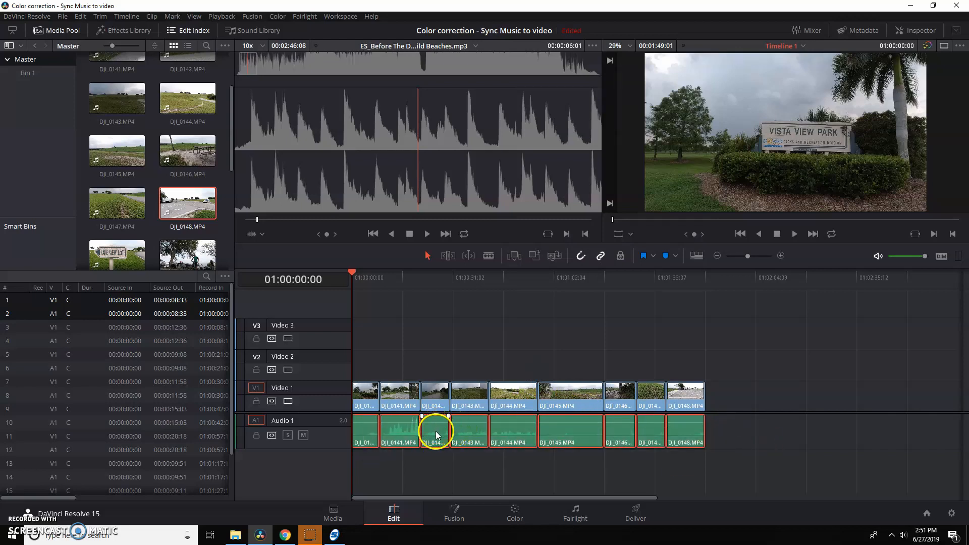
key(Delete)
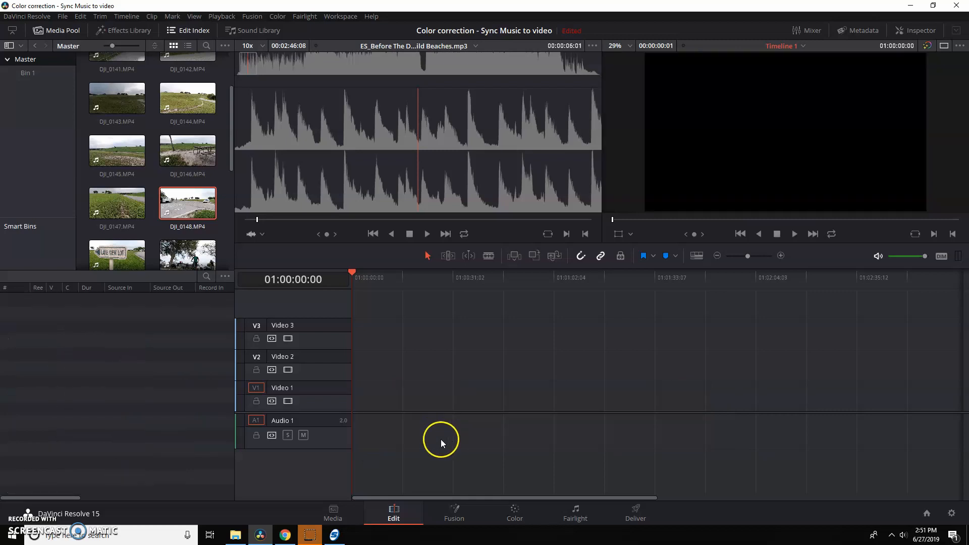
key(ctrl+z)
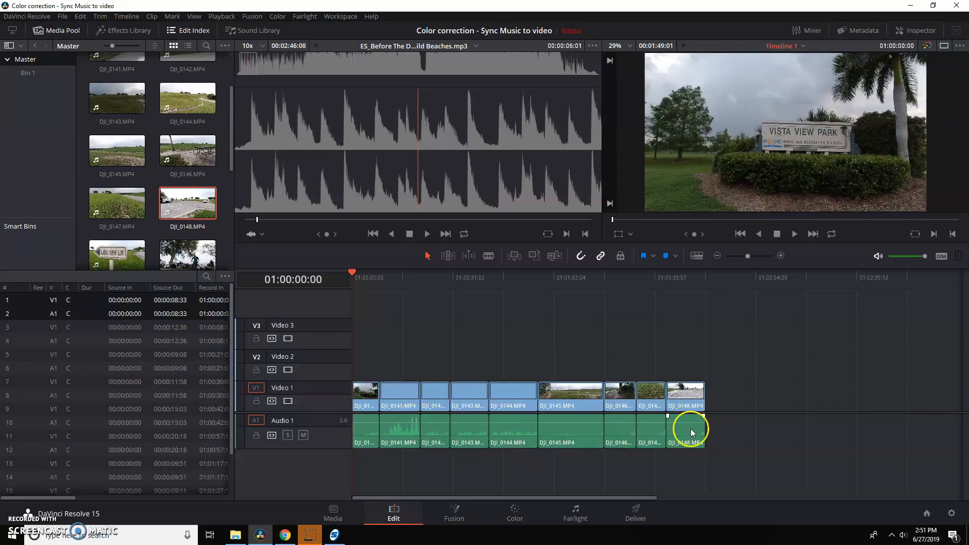
Delete the audio portions of all the drone clips from Audio 1, keeping their video.
drag(705, 428, 374, 450)
click(434, 429)
key(Delete)
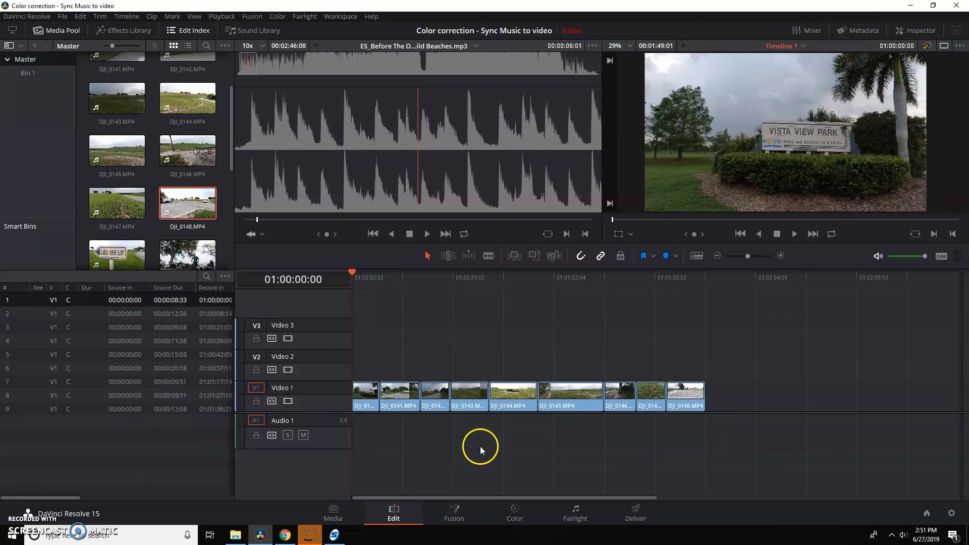
Place the "Before The Dawn" music track from Bin 1 on Audio 1 at the start of the timeline.
click(35, 71)
click(95, 71)
drag(96, 71, 353, 429)
Move all the video clips from Video 1 up to Video 2, keeping their timing.
click(670, 396)
drag(727, 366, 404, 371)
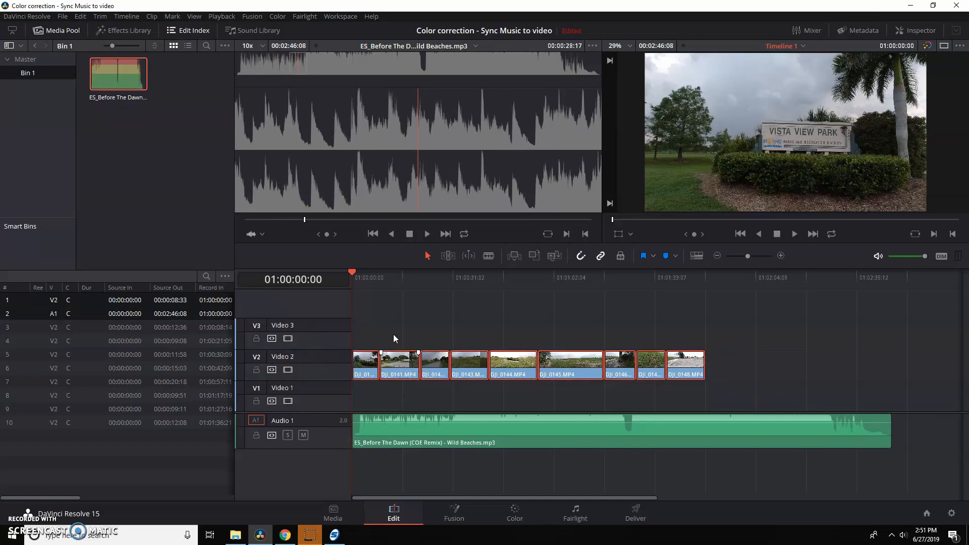
click(405, 403)
Add a Text title at the start of Video 1 and extend its end to about 2 min 26 s.
click(117, 31)
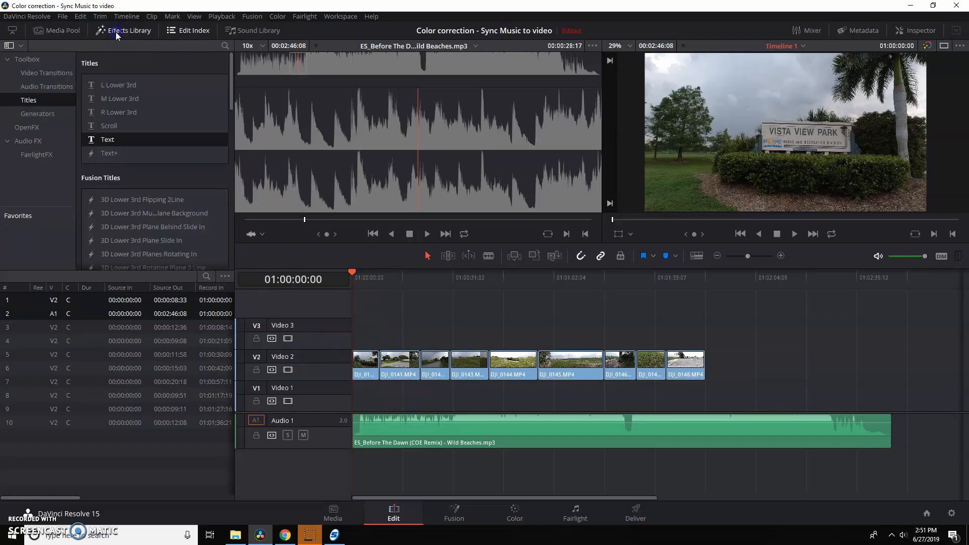
drag(104, 140, 354, 398)
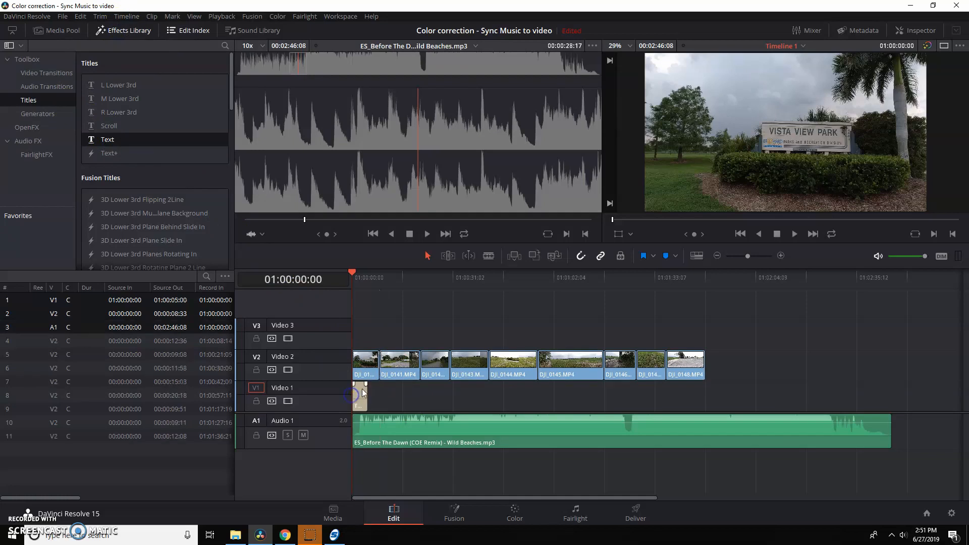
click(781, 256)
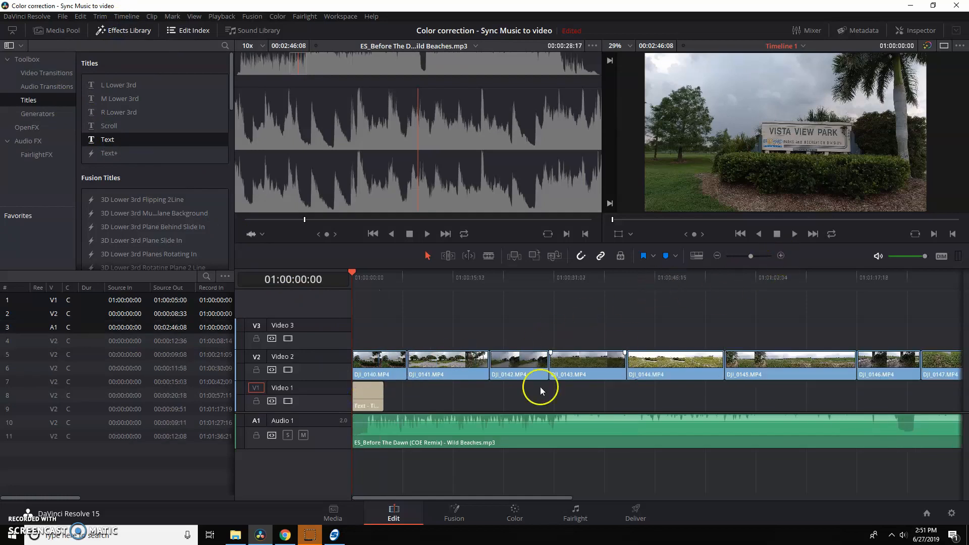
drag(379, 393, 724, 396)
click(720, 257)
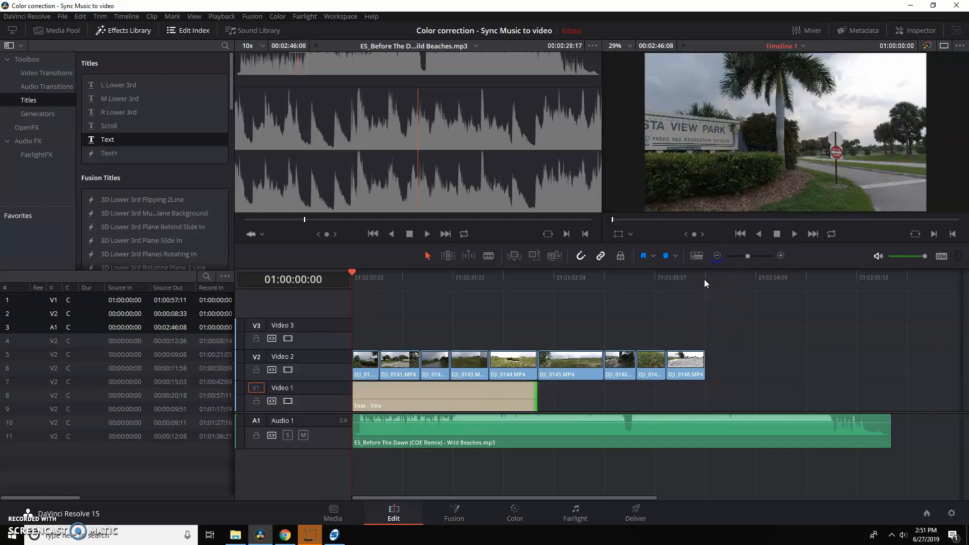
drag(538, 394, 821, 394)
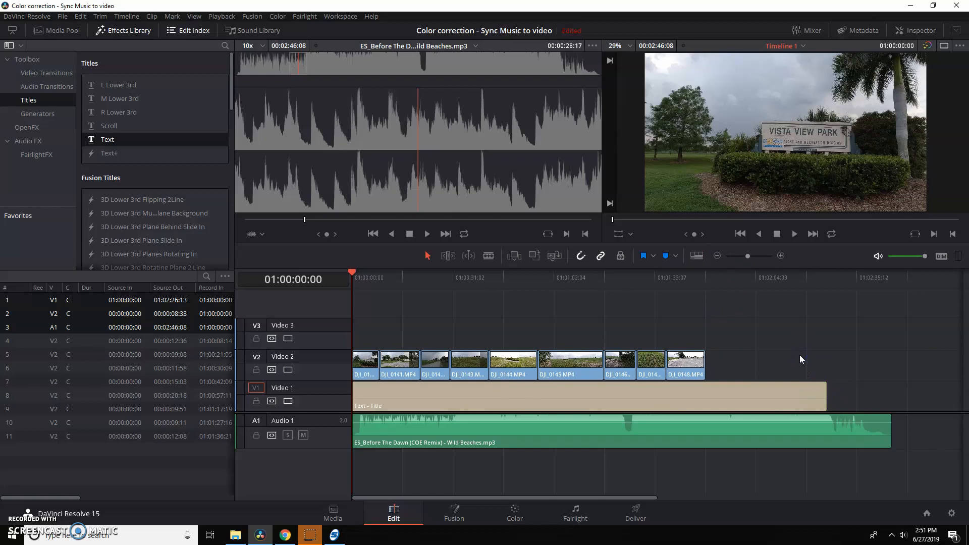
Select the title clip and play the timeline from the start to listen for the music's beats.
click(437, 394)
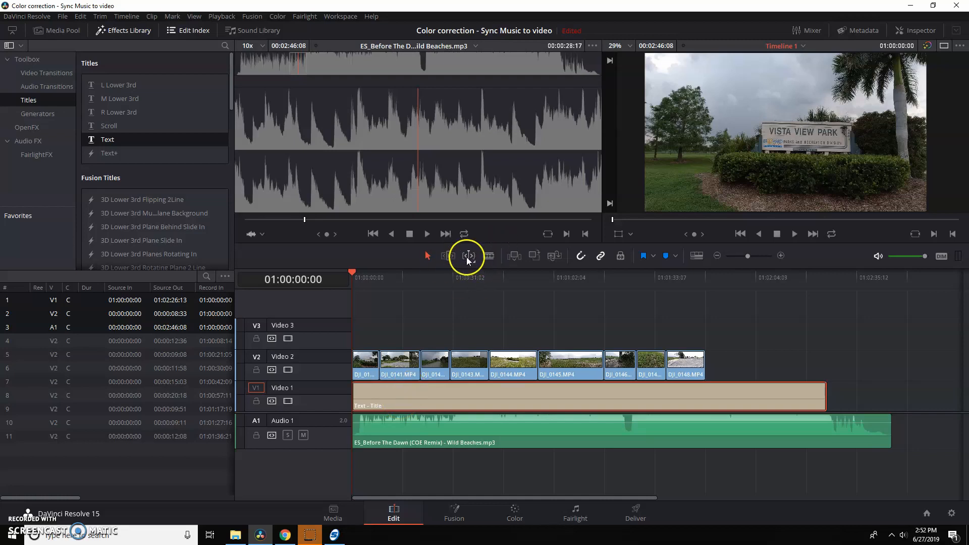
key(space)
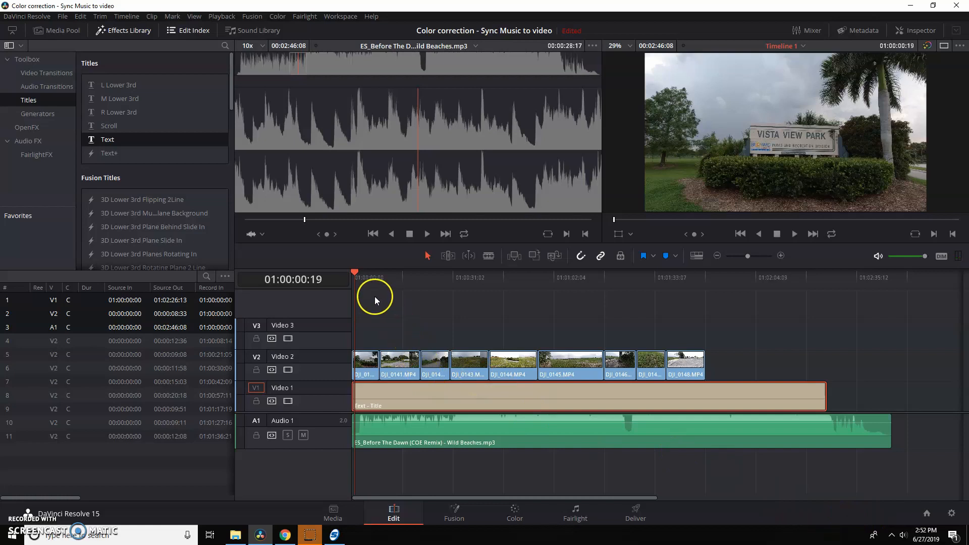
click(352, 284)
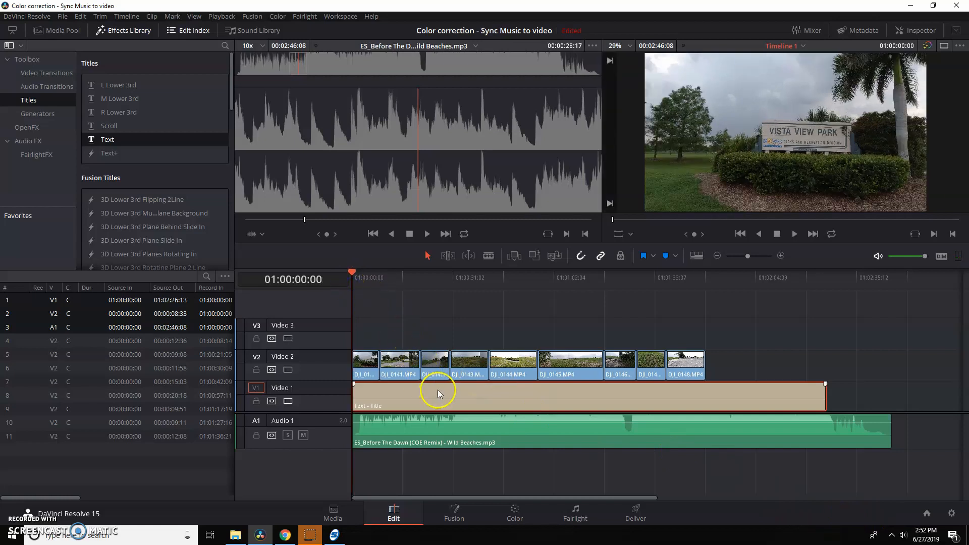
key(space)
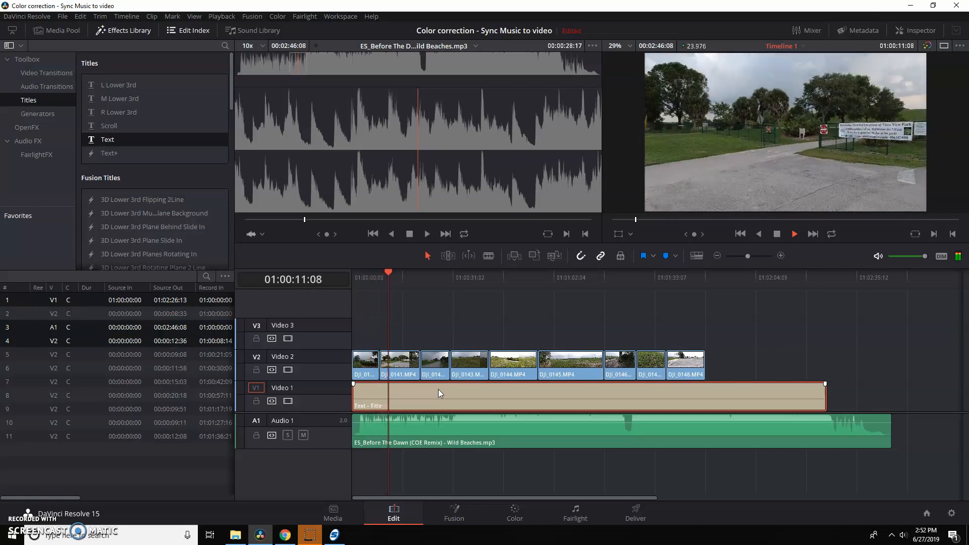
key(space)
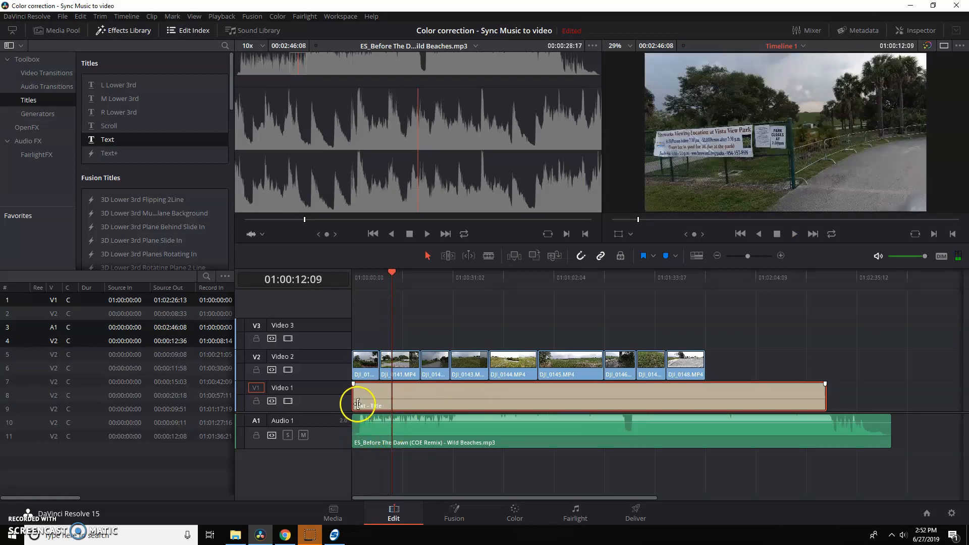
Disable Video 2, play from the start, and split the title on nine successive beats up to about 23 s.
click(353, 286)
click(287, 370)
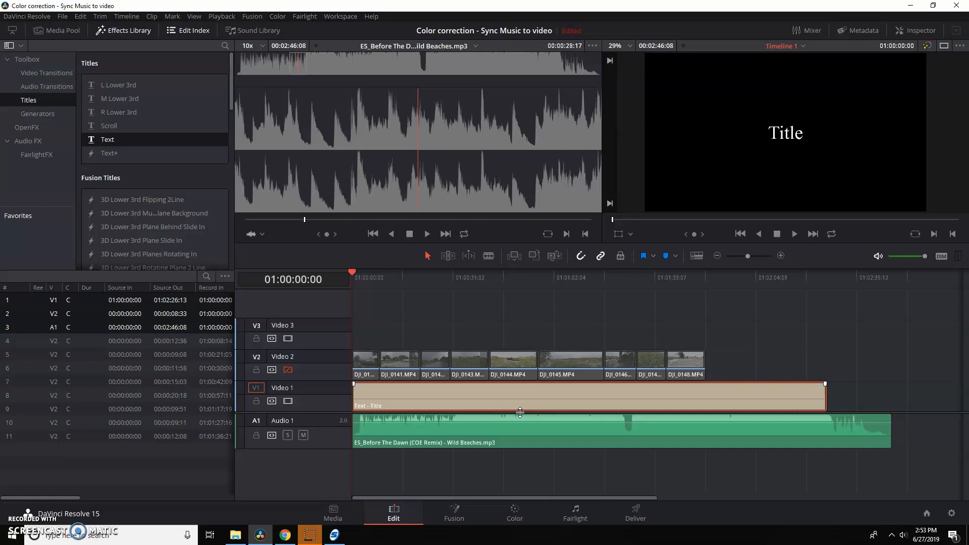
key(space)
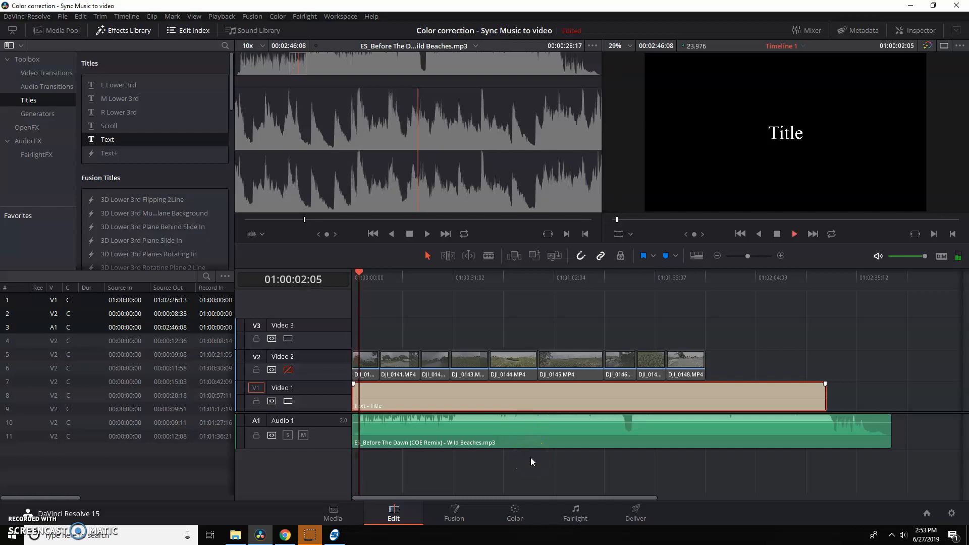
key(ctrl+b)
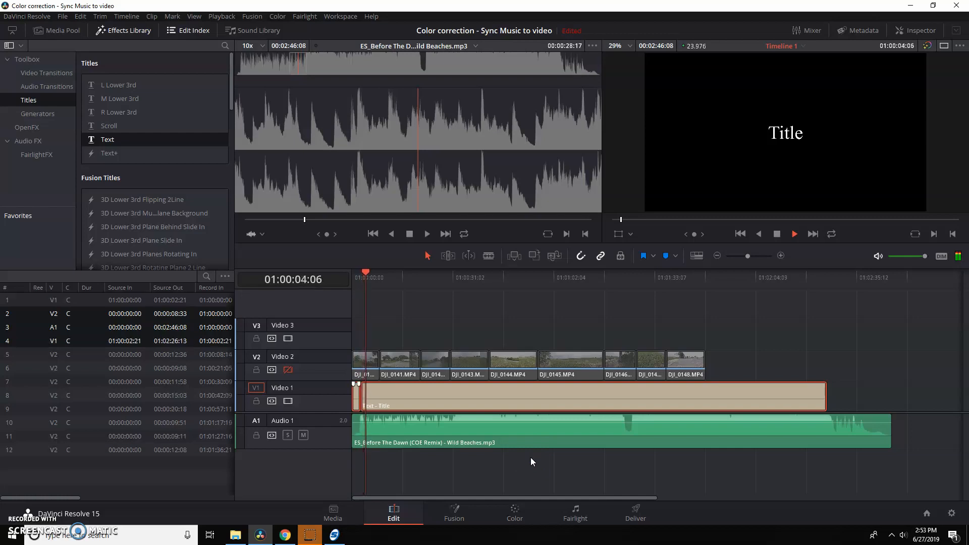
key(ctrl+b)
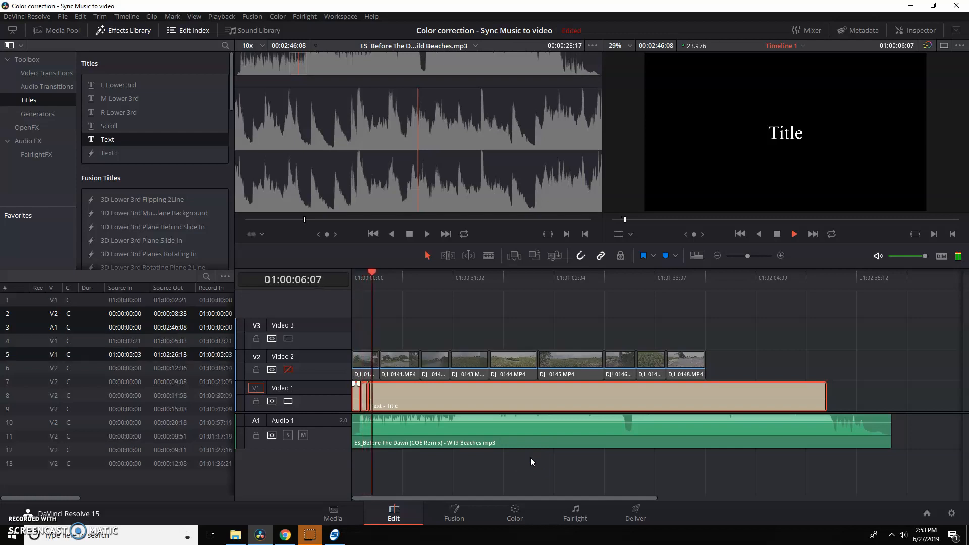
key(ctrl+b)
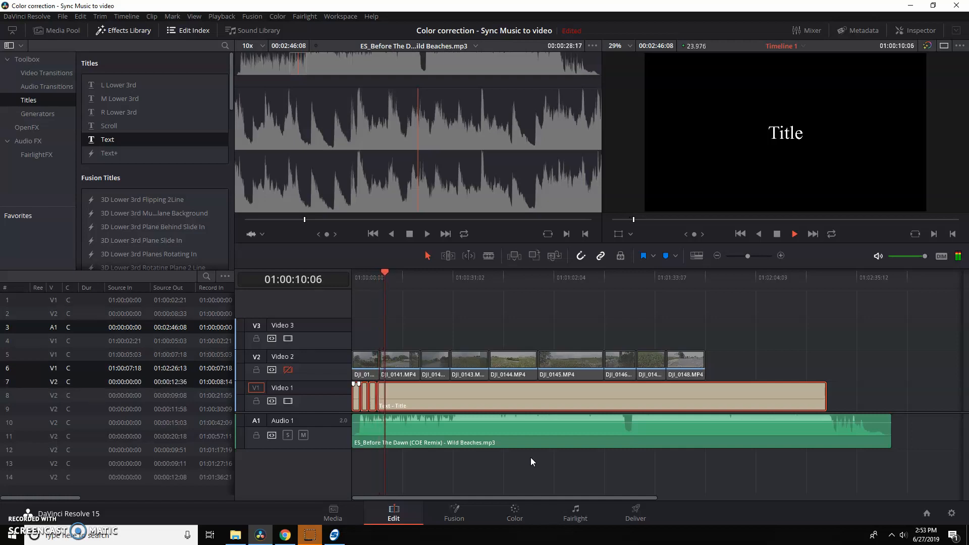
key(ctrl+b)
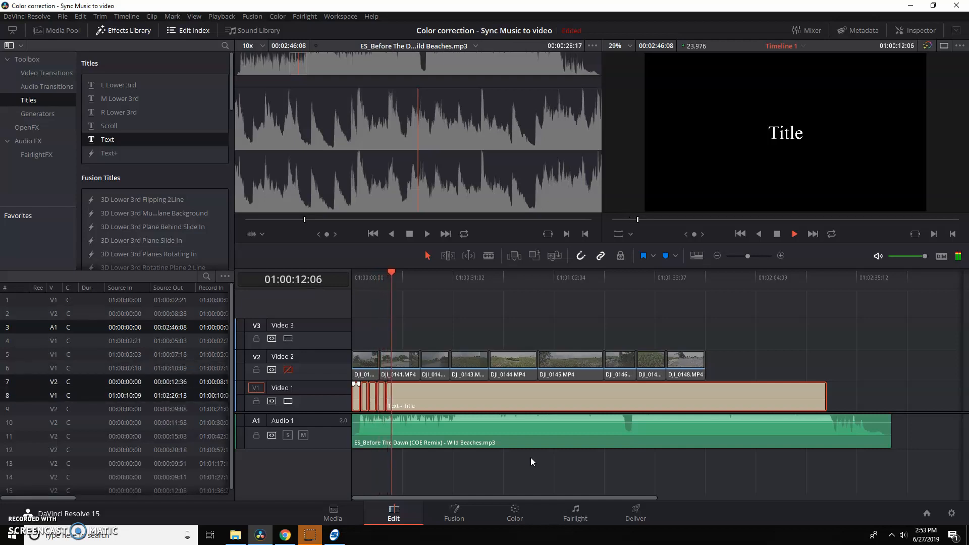
key(ctrl+b)
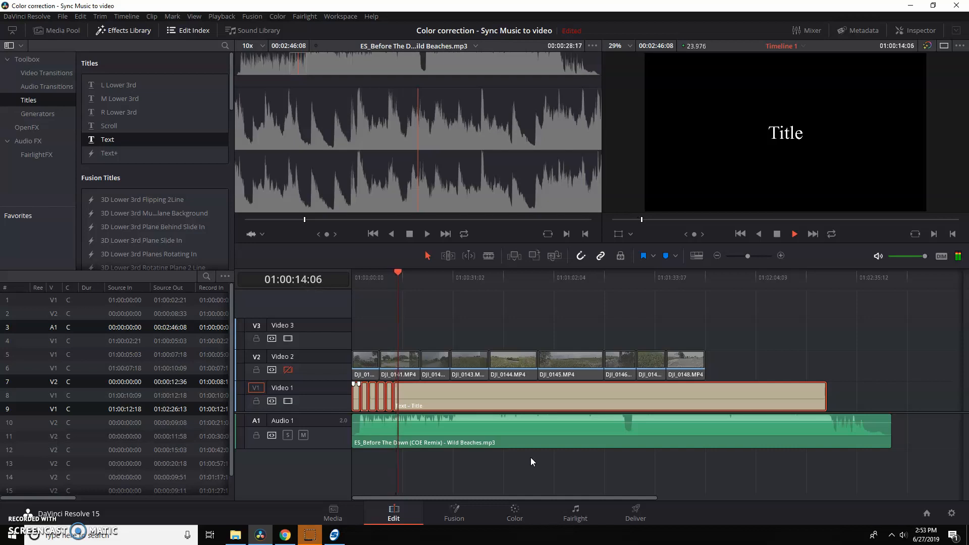
key(ctrl+b)
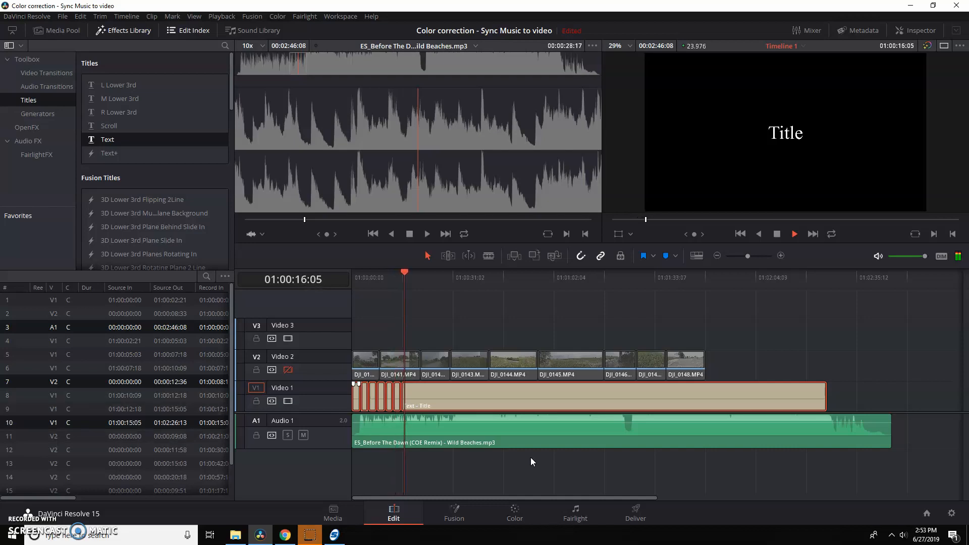
key(ctrl+b)
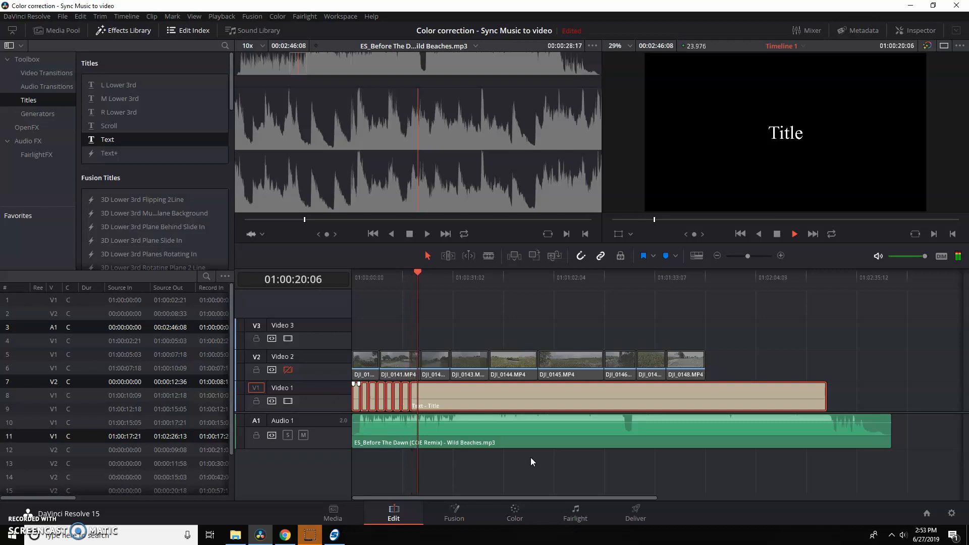
key(ctrl+b)
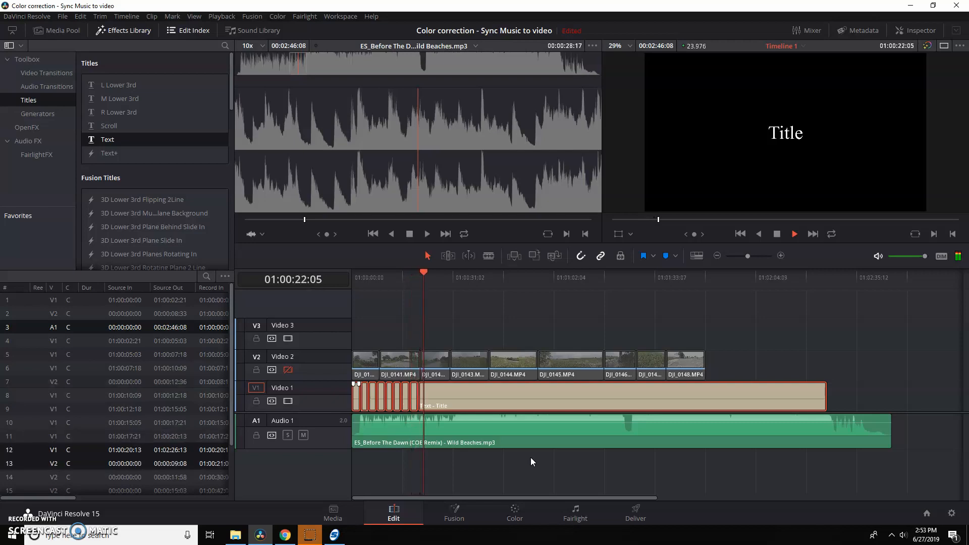
key(ctrl+b)
key(space)
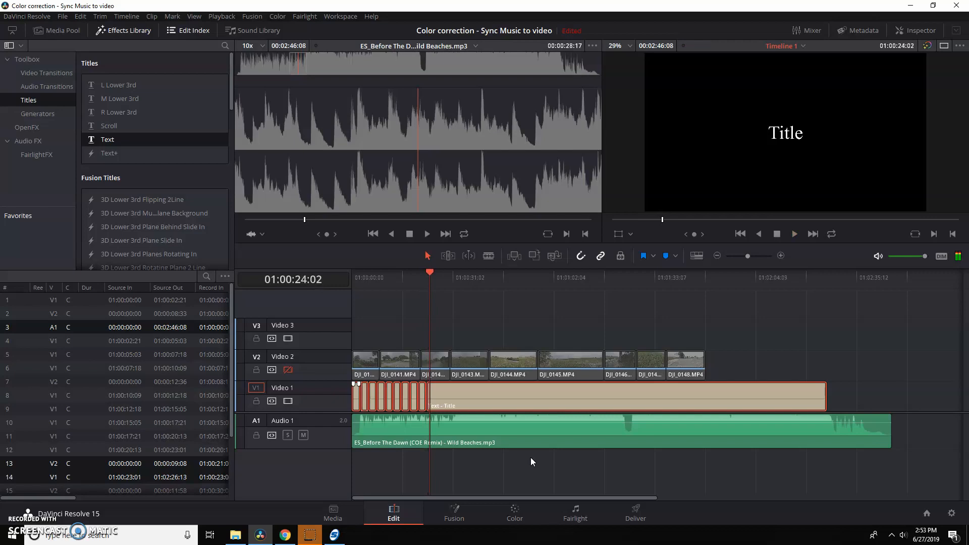
Delete the leftover title section after the last beat cut on Video 1.
click(749, 348)
click(741, 394)
key(Delete)
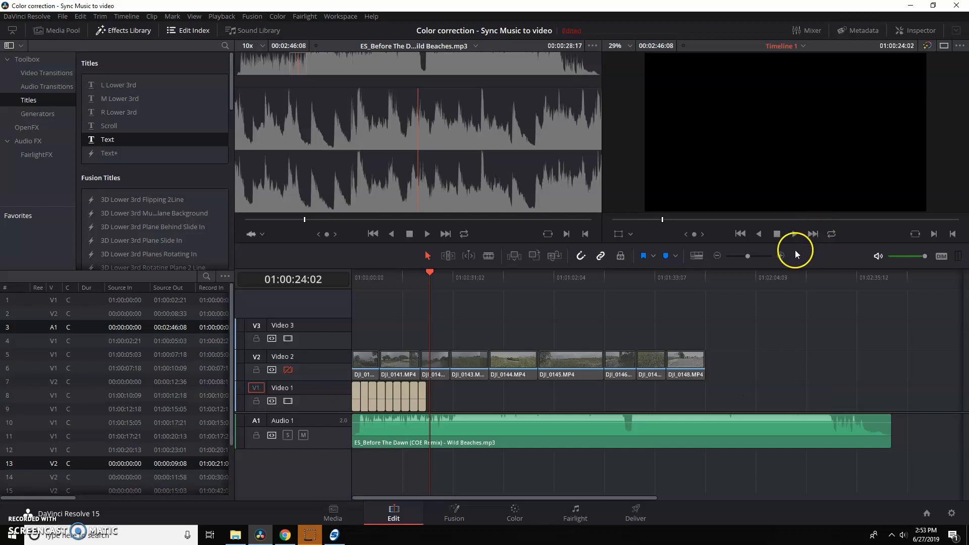
Shorten DJI_0140, DJI_0141 and DJI_0142 and place them back to back on Video 2, matching the first three title segments.
click(781, 256)
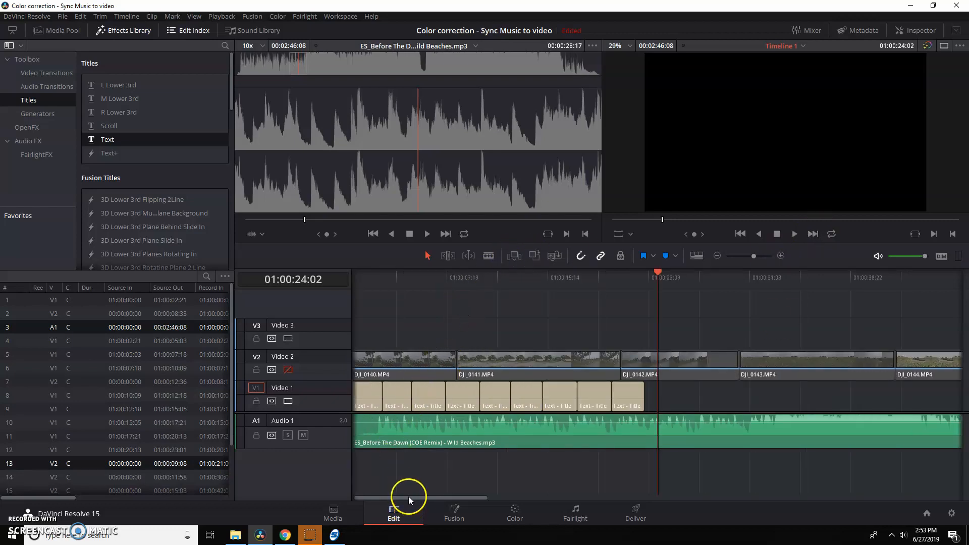
click(453, 361)
drag(453, 361, 356, 376)
drag(474, 361, 399, 361)
drag(543, 357, 410, 357)
drag(670, 366, 461, 364)
drag(527, 358, 444, 359)
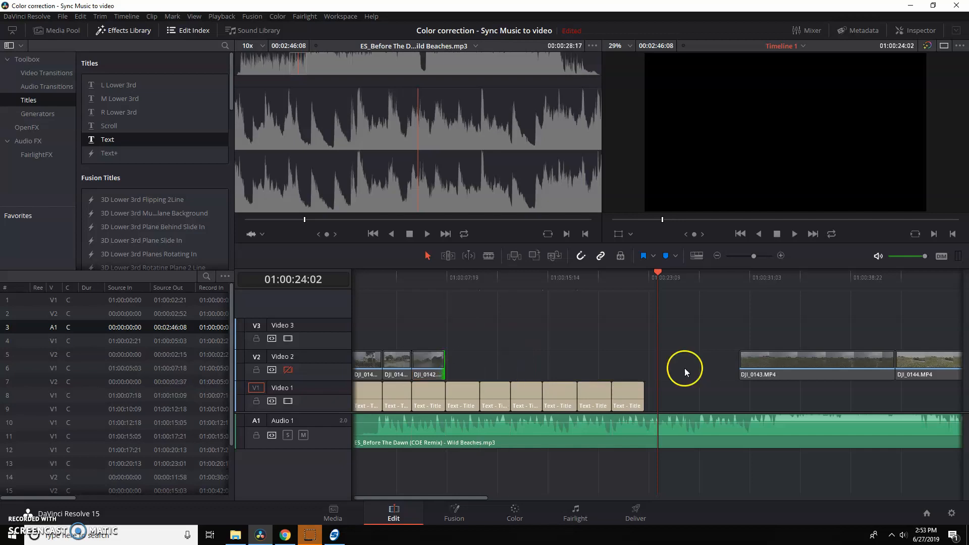
Move DJI_0143 and DJI_0144 directly after DJI_0142 and trim their ends to match the fourth and fifth title segments.
drag(781, 361, 540, 360)
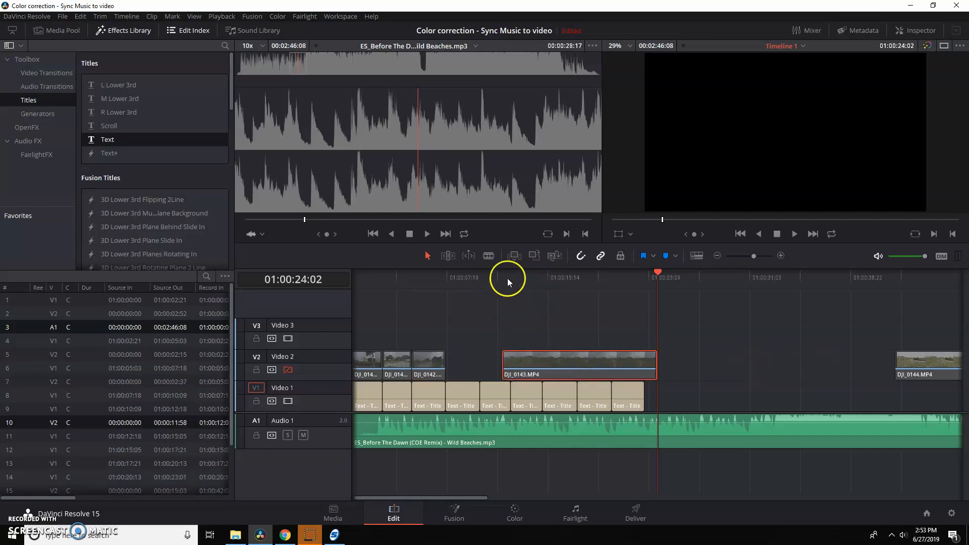
drag(534, 358, 480, 360)
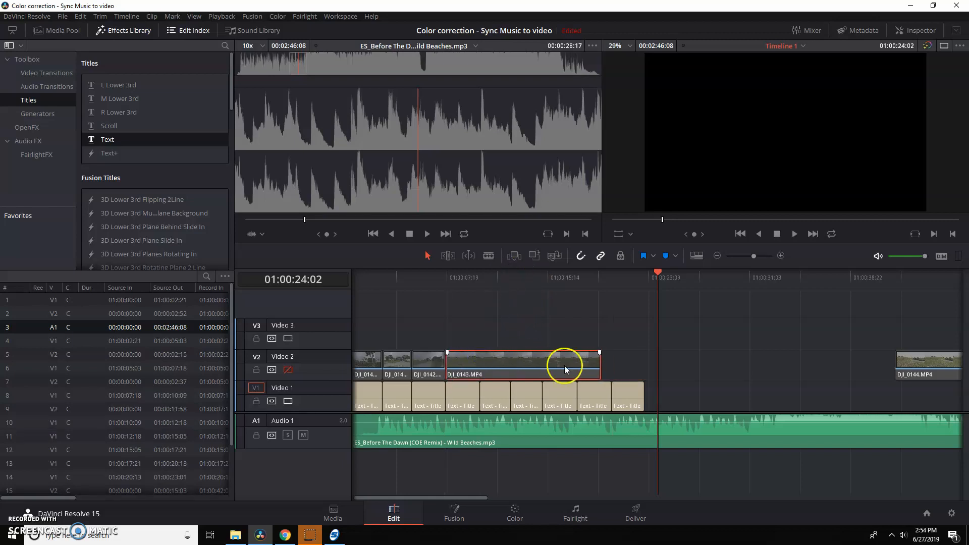
drag(599, 363, 479, 368)
drag(945, 352, 550, 361)
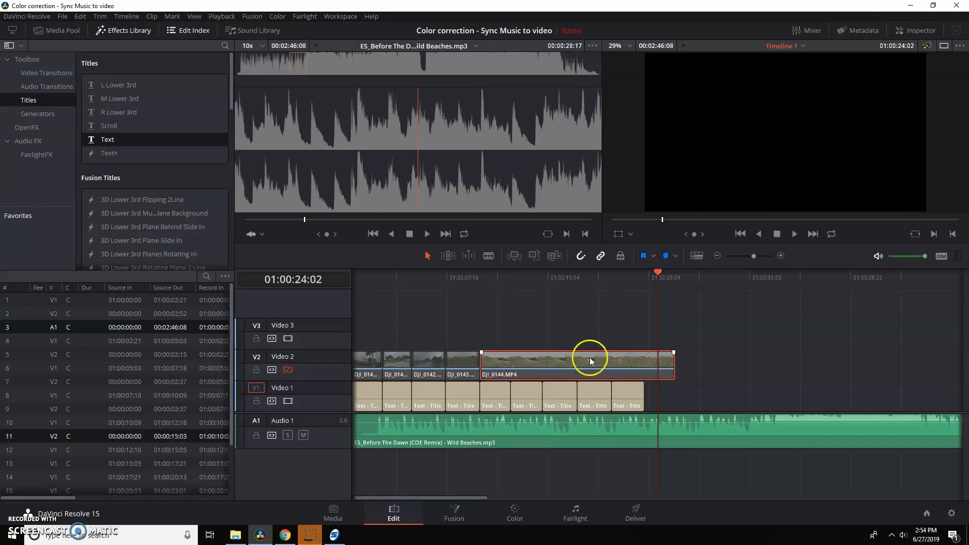
drag(672, 359, 502, 371)
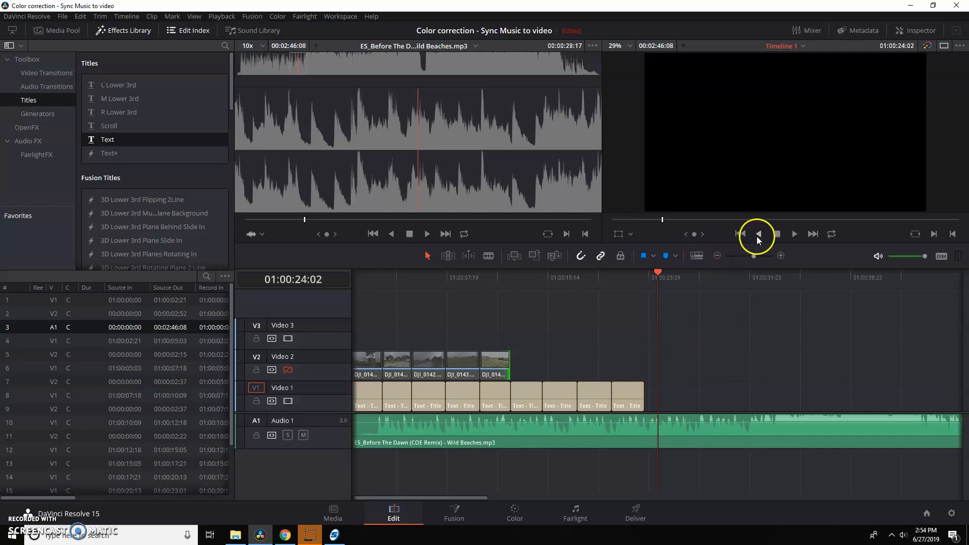
Move and trim DJI_0145 through DJI_0148 on Video 2 to match the last four title segments.
click(717, 256)
click(717, 256)
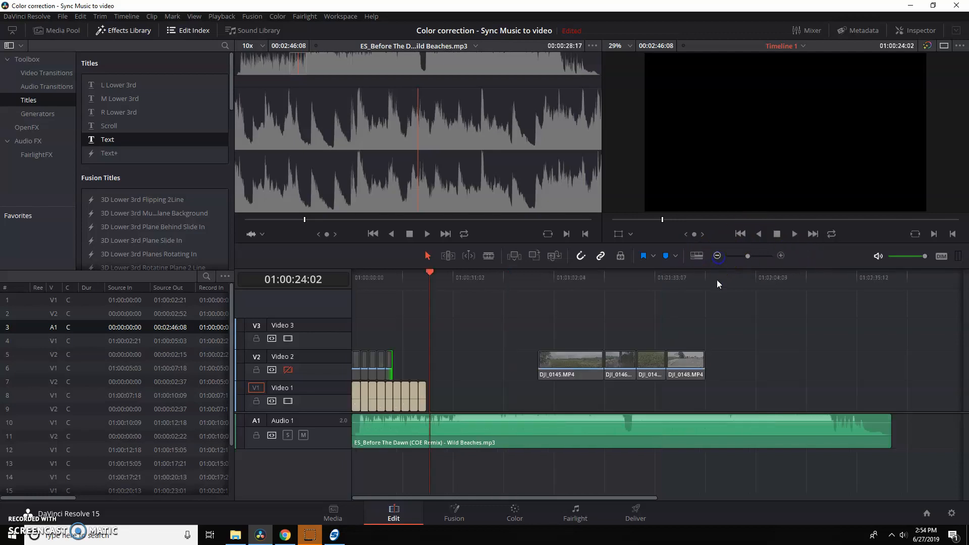
drag(573, 357, 403, 359)
drag(608, 363, 400, 363)
drag(651, 362, 422, 367)
Trim the end of the music track on Audio 1 to about 31 s.
drag(891, 426, 454, 410)
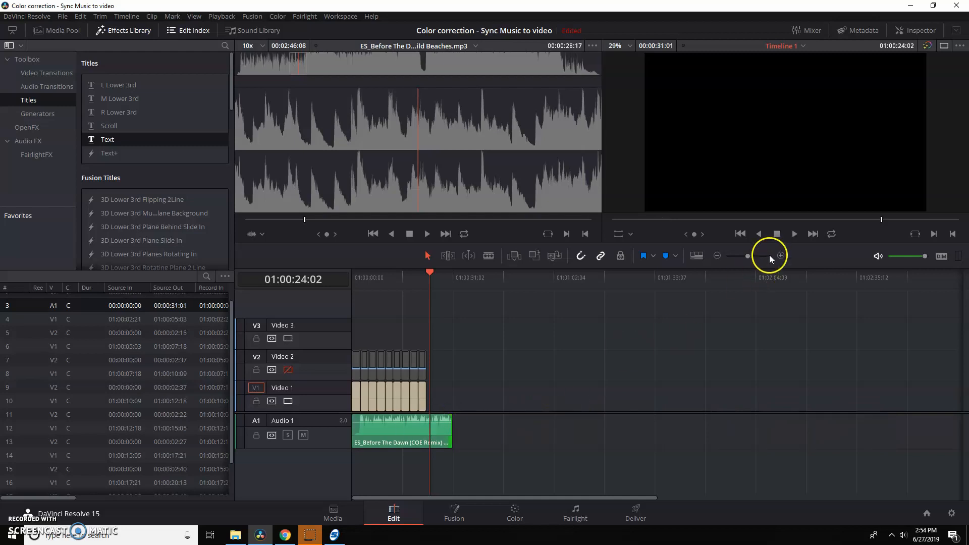
click(781, 256)
click(780, 256)
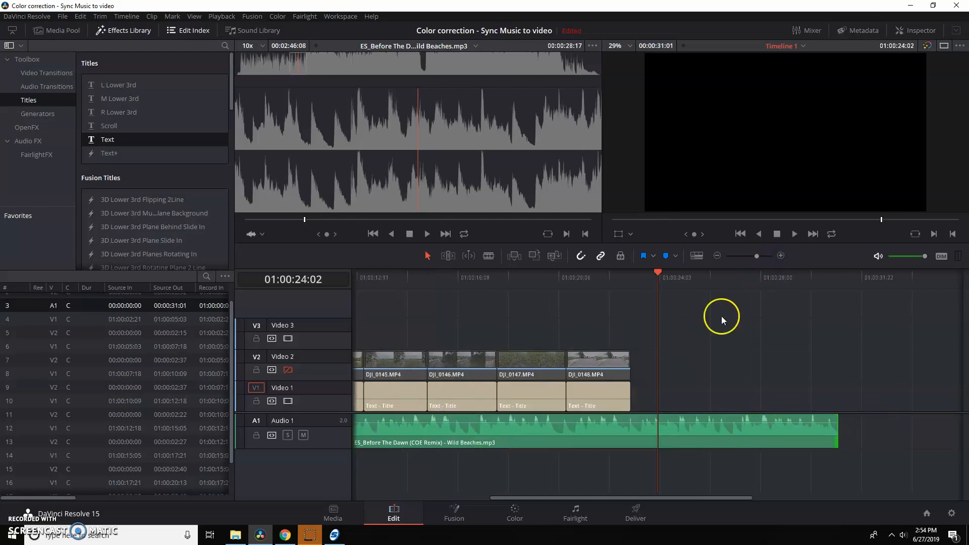
drag(608, 497, 366, 483)
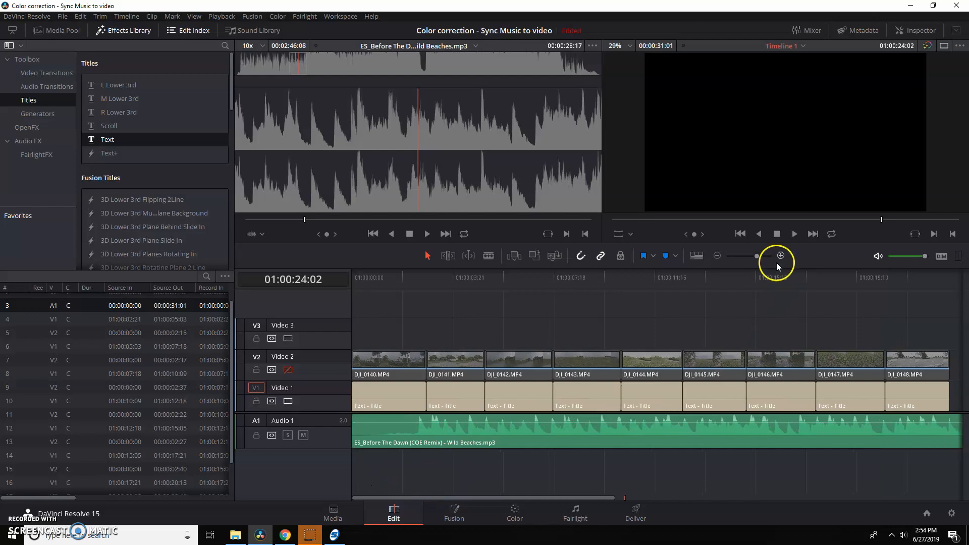
click(718, 256)
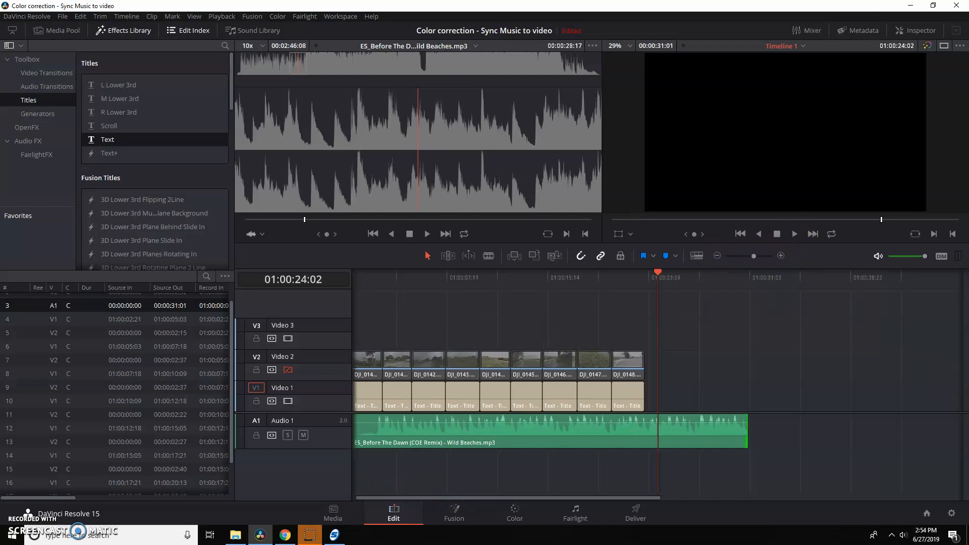
Hide the effects and media browsers, widen the timeline to the full window width, and re-enable Video 2.
click(75, 29)
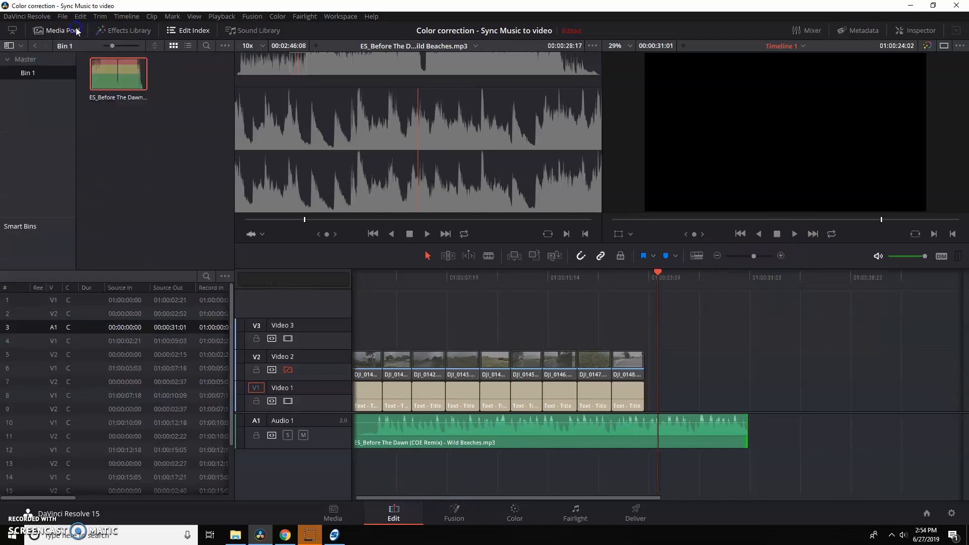
click(36, 29)
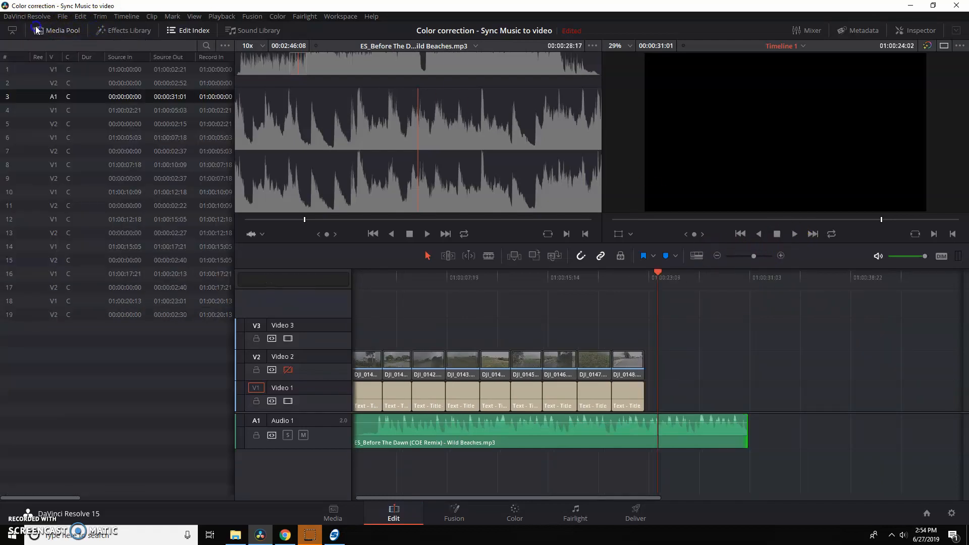
click(11, 30)
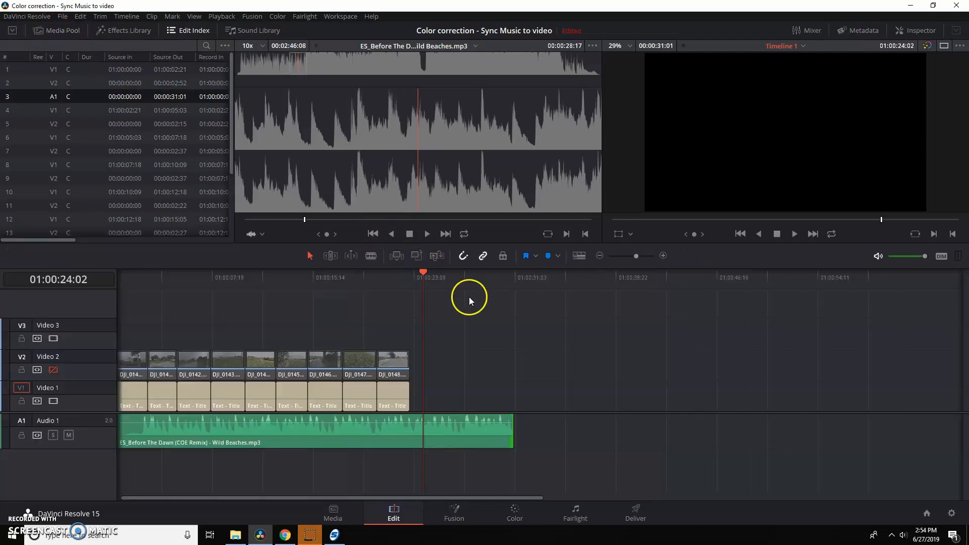
click(53, 369)
Select all the clips on Video 2 and set their Render Cache Fusion Output to On.
drag(411, 335, 153, 368)
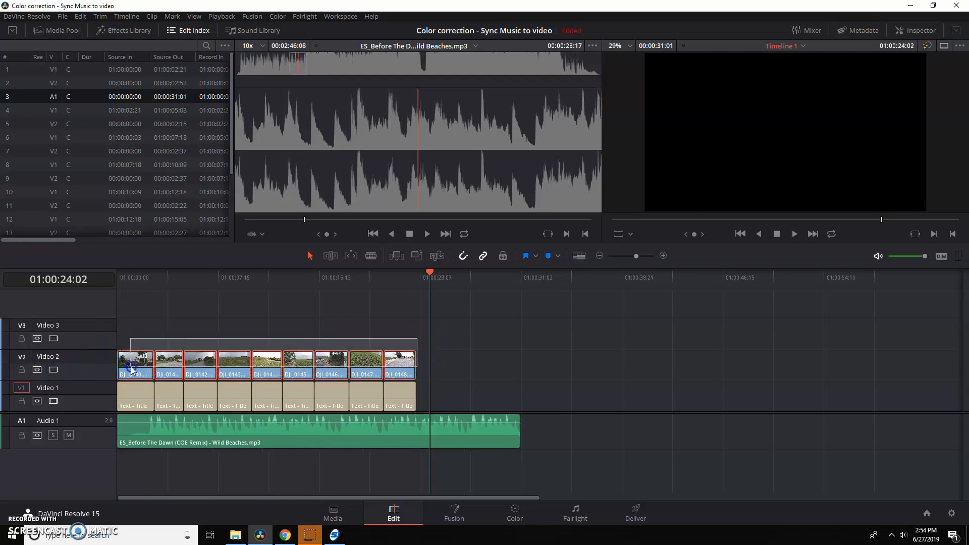
right_click(201, 365)
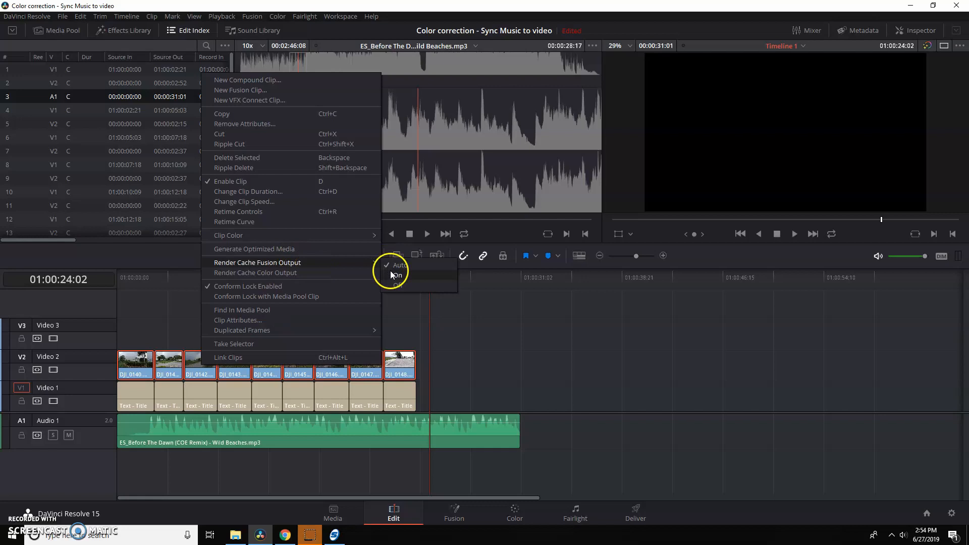
click(391, 273)
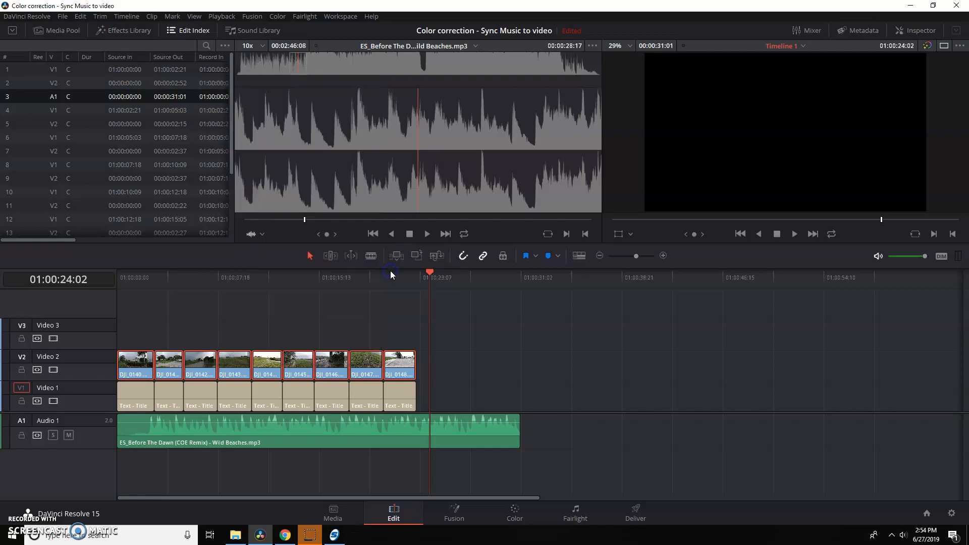
Slow the last Video 2 clip, DJI_0148, to half speed at 11.988 frames per second, keeping keyframe timing maintained.
right_click(399, 353)
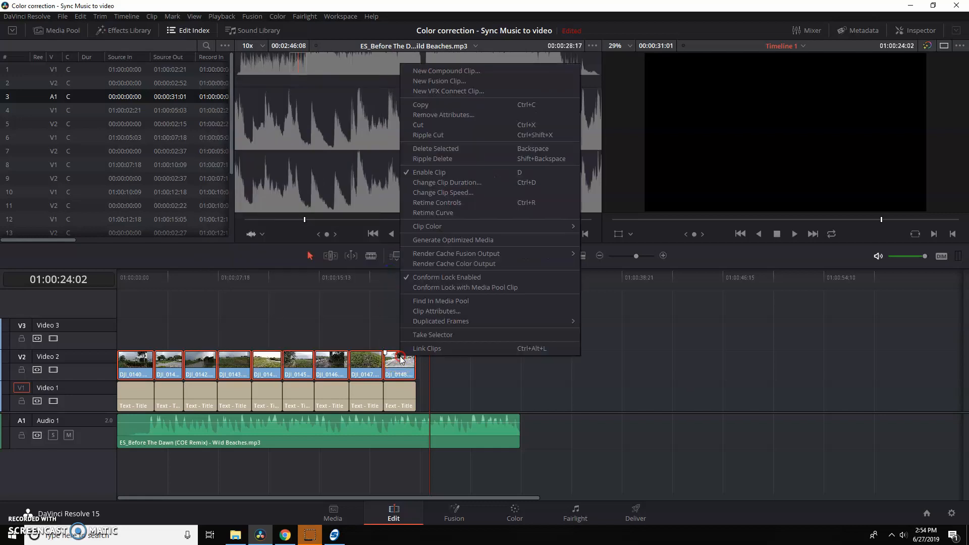
click(467, 193)
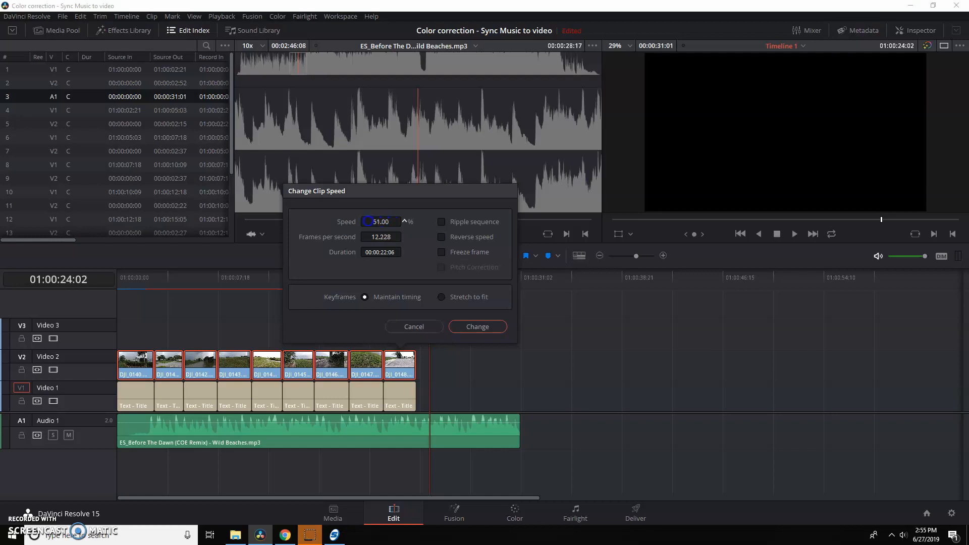
click(484, 323)
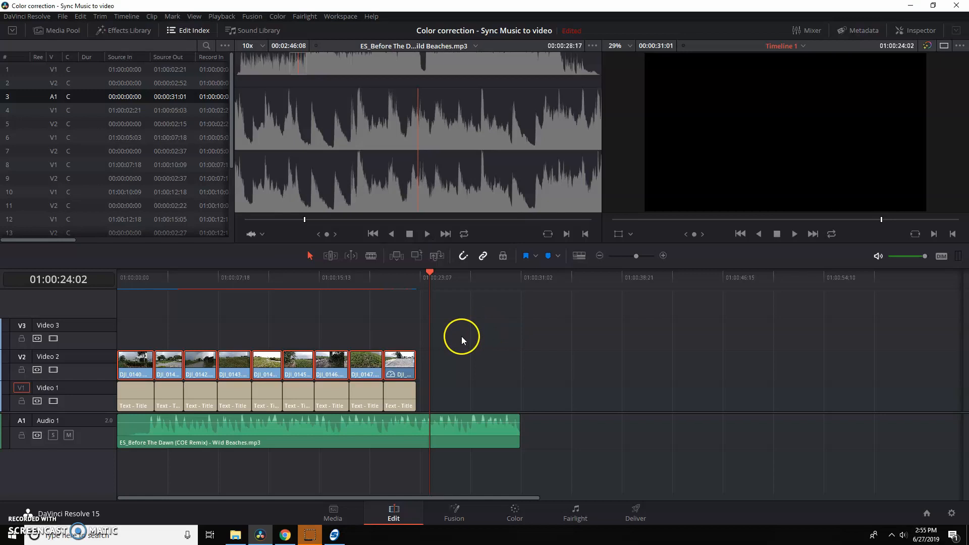
Play the timeline from the start to review the clips against the music, and clear the clip selection.
key(Home)
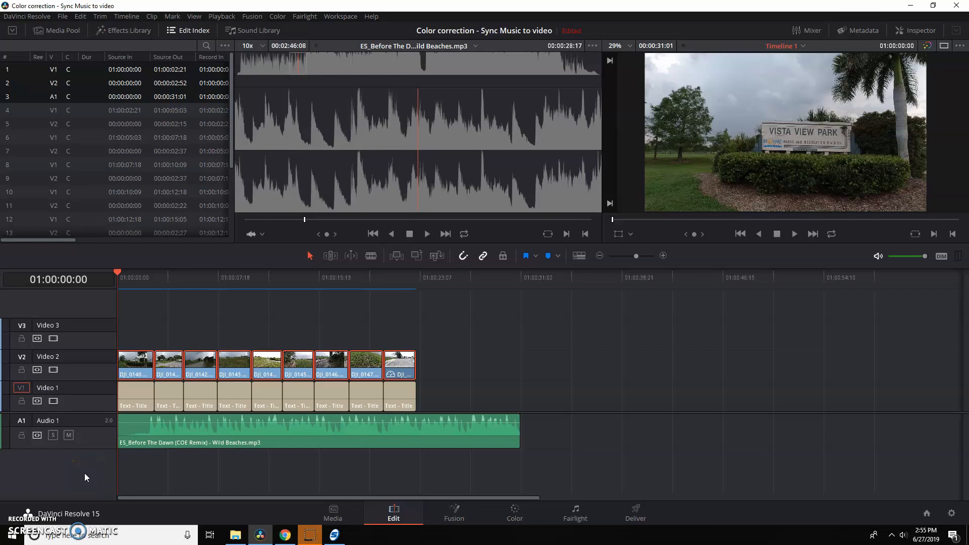
key(space)
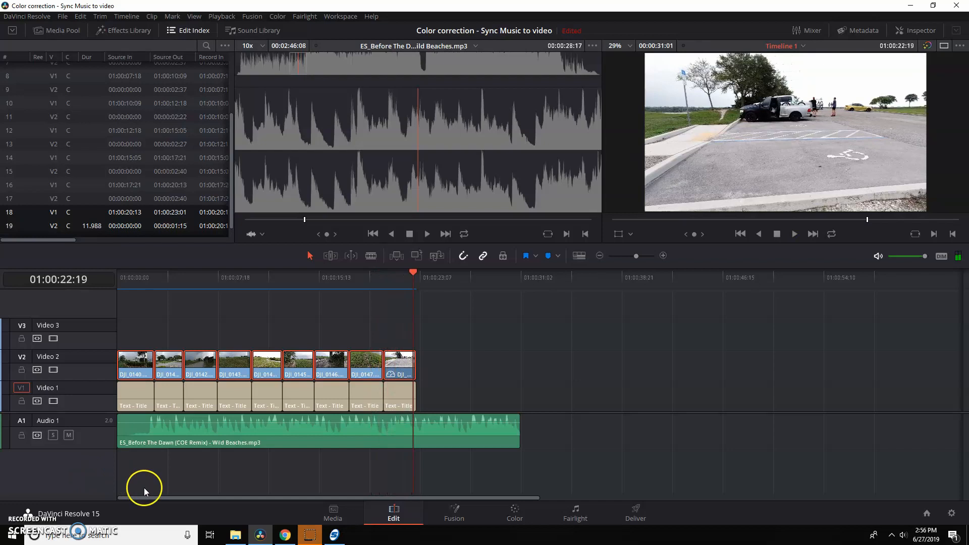
click(149, 336)
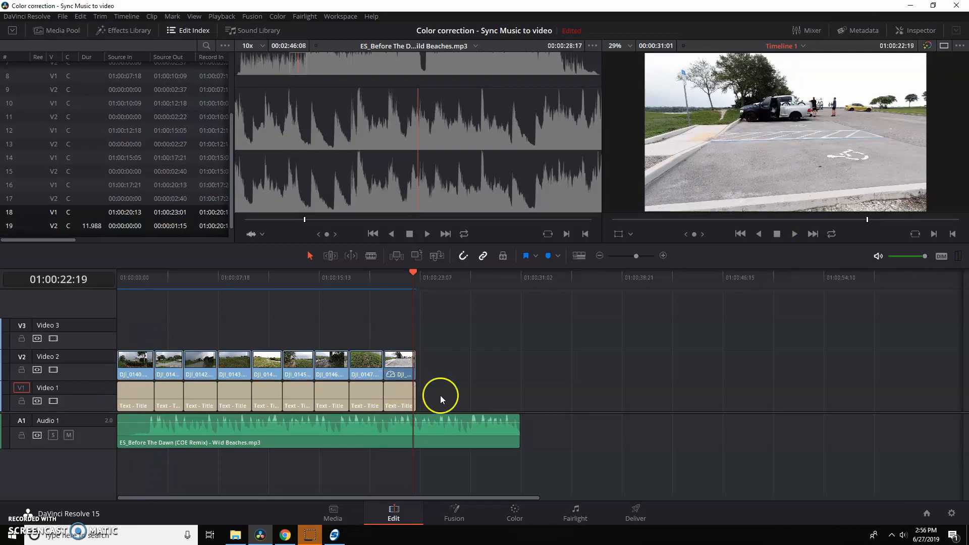
Delete all the placeholder title clips from Video 1 and move the drone clips from Video 2 down onto Video 1.
drag(432, 392, 127, 399)
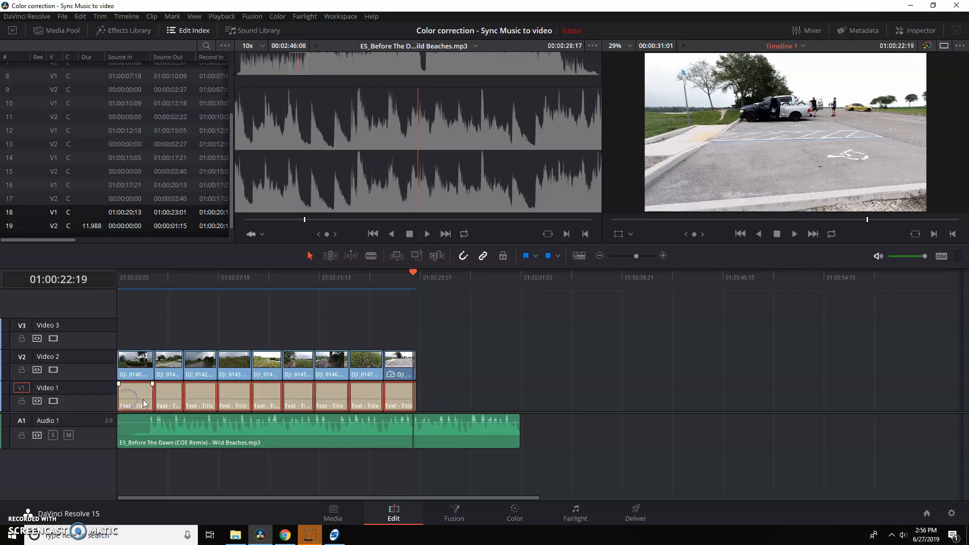
key(Delete)
drag(416, 333, 116, 373)
drag(192, 353, 193, 381)
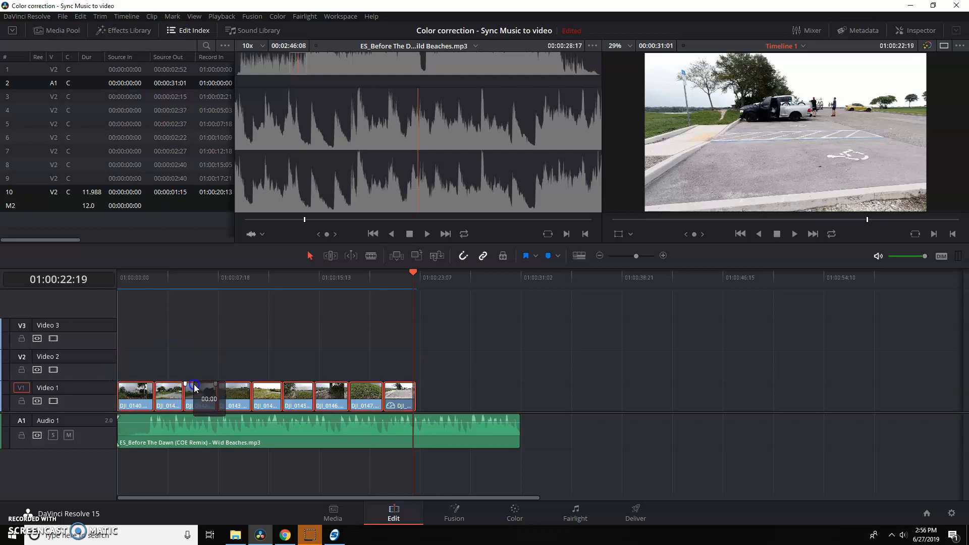
click(220, 369)
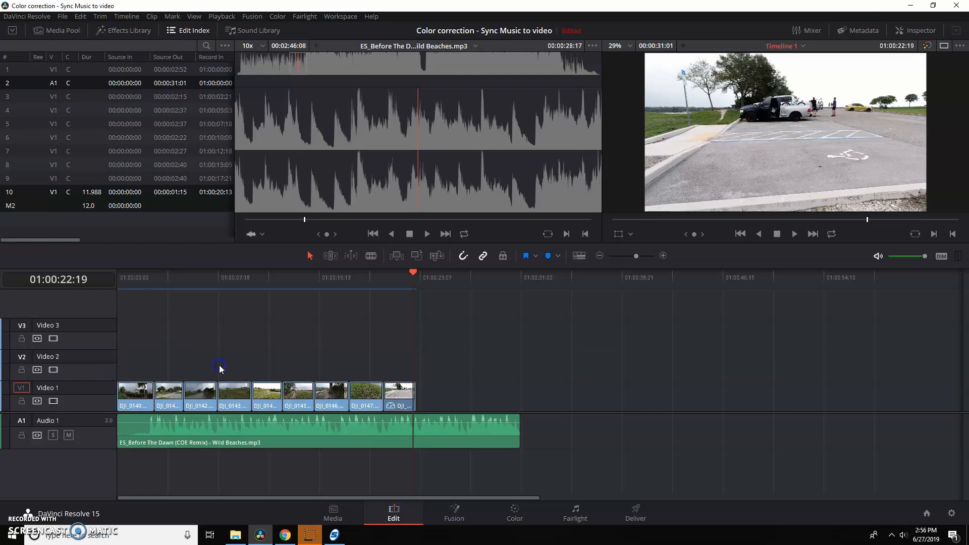
Move the playhead to the timeline start, switch to the Color page and show the video scopes.
click(122, 282)
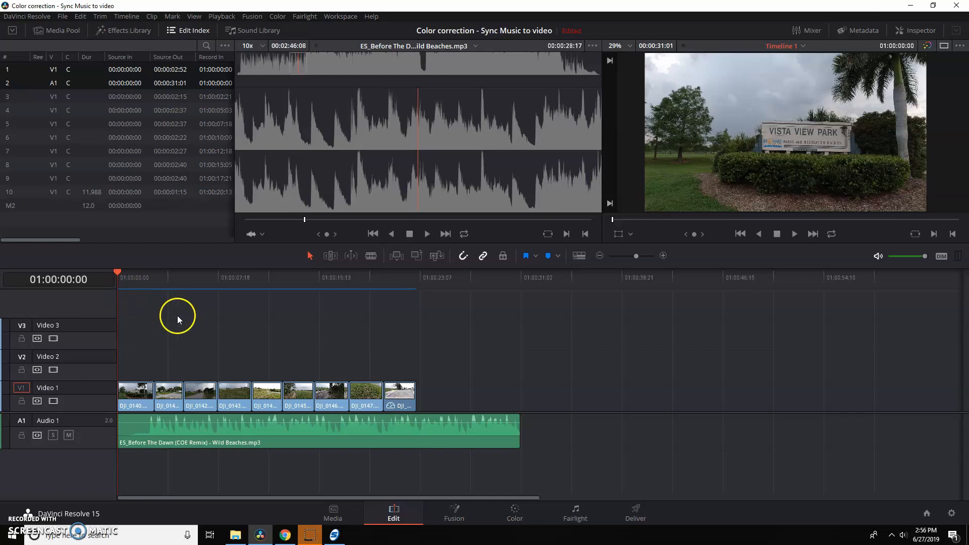
click(515, 514)
click(146, 401)
click(520, 515)
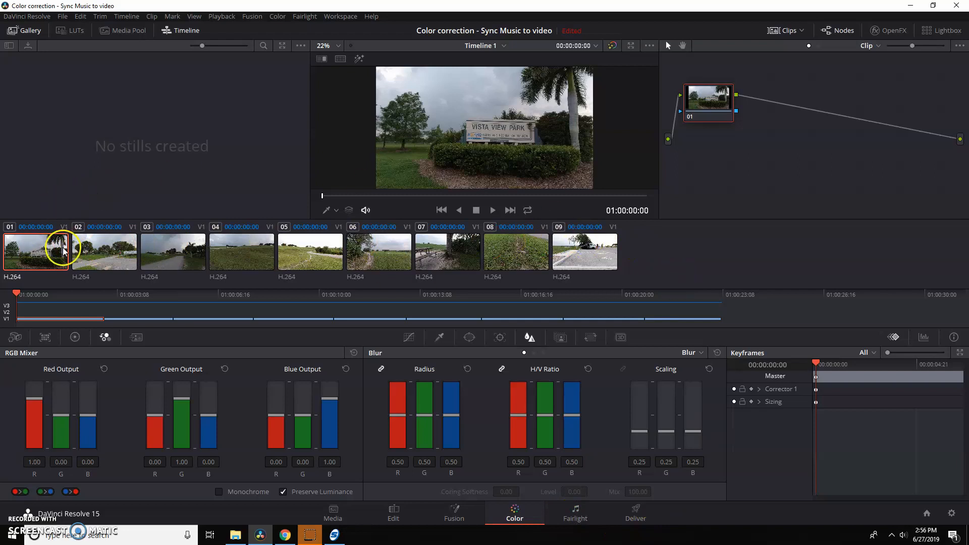
right_click(544, 139)
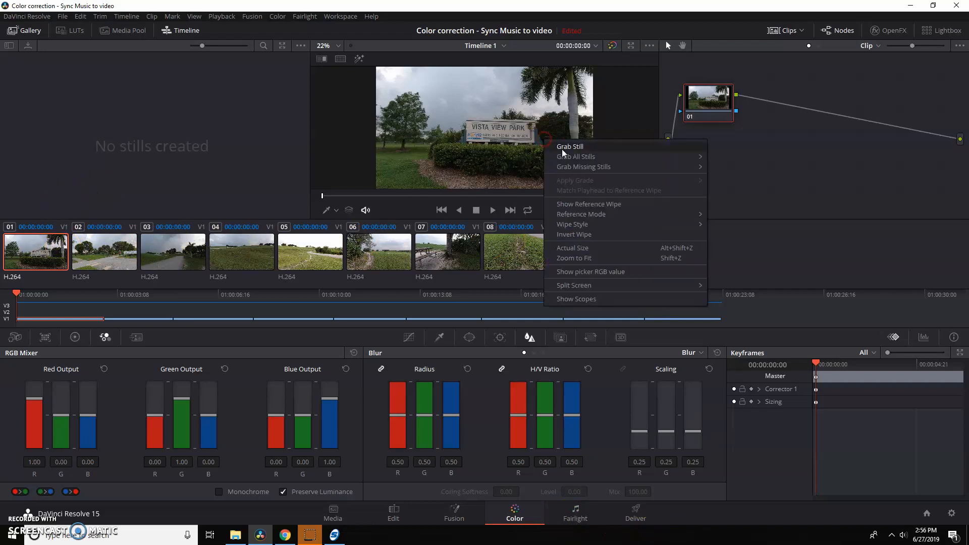
click(613, 298)
Try the two-scope layout, return to the single Waveform scope and move the scopes window clear of the clip thumbnails 01 to 07.
click(630, 260)
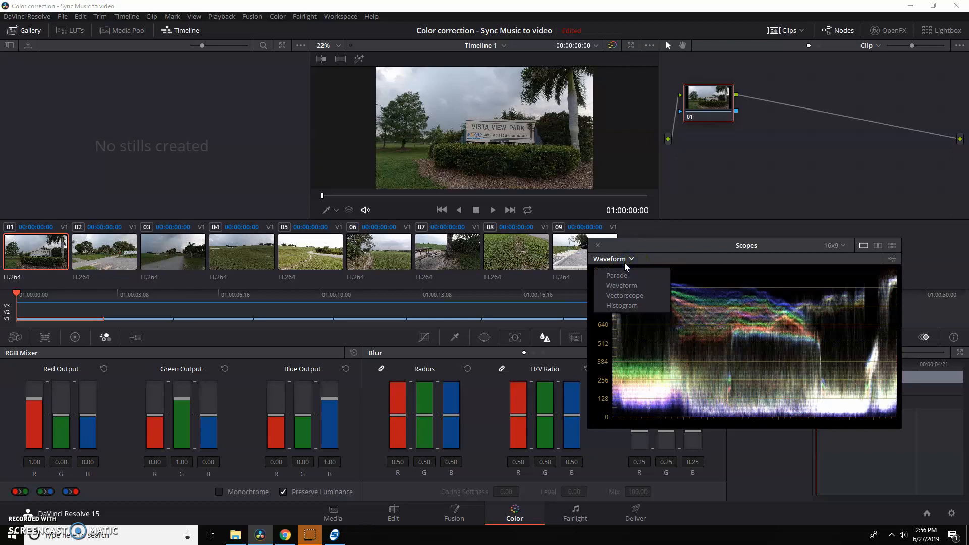
click(879, 246)
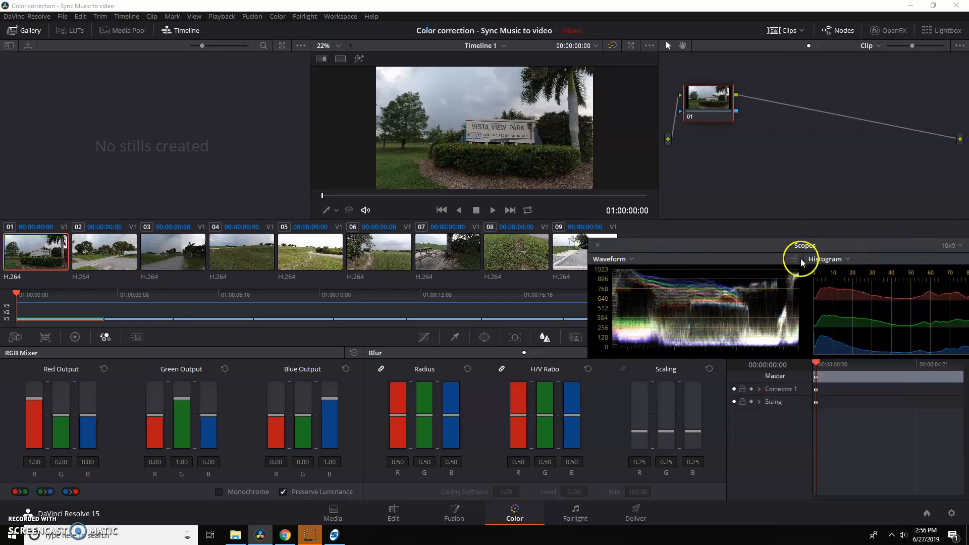
drag(905, 247, 768, 207)
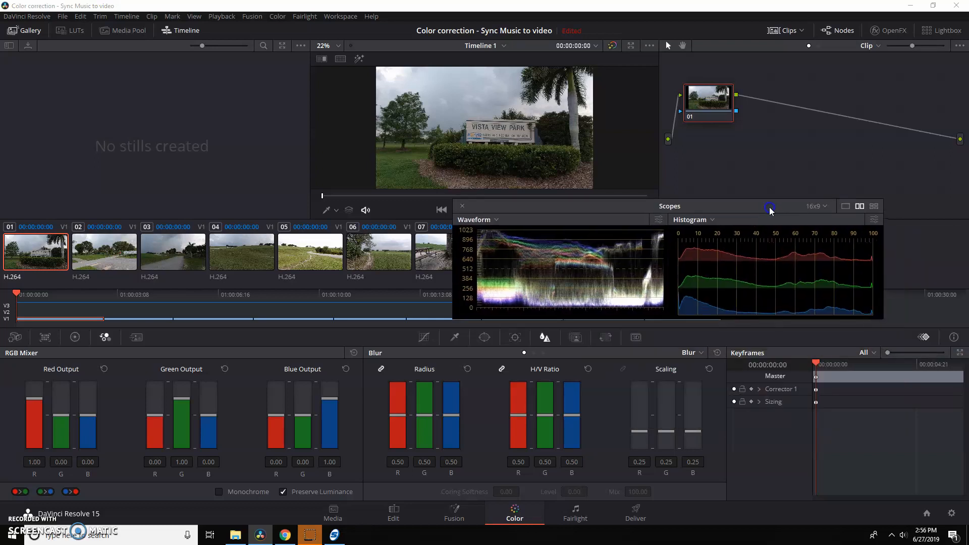
click(845, 207)
drag(513, 208, 611, 131)
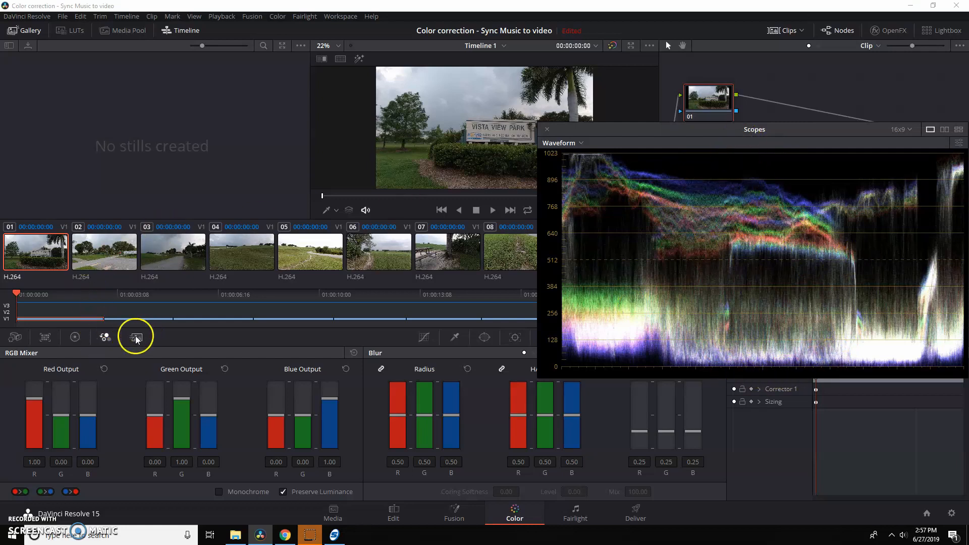
Show the primaries color wheels and set the first clip's Lift to -0.01 using the waveform as a guide.
click(75, 338)
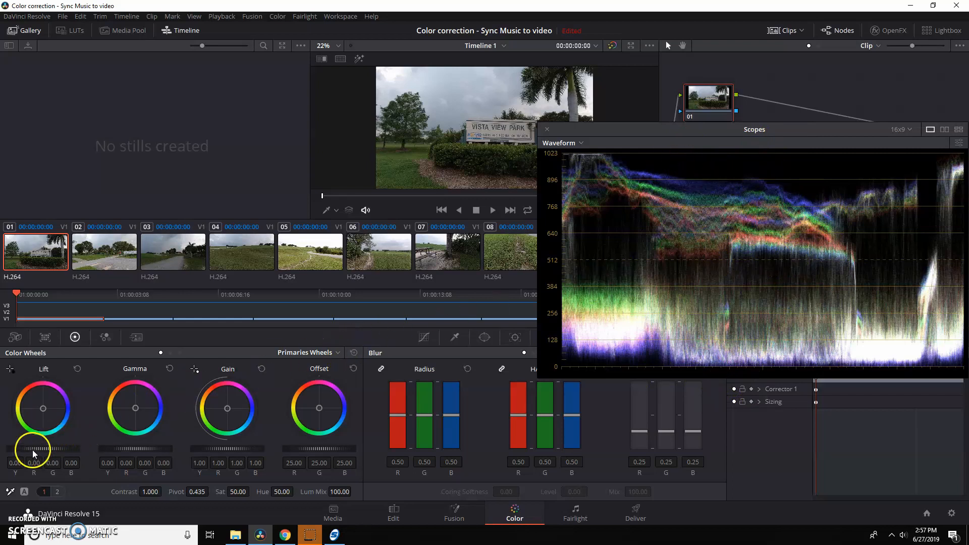
drag(49, 447, 81, 446)
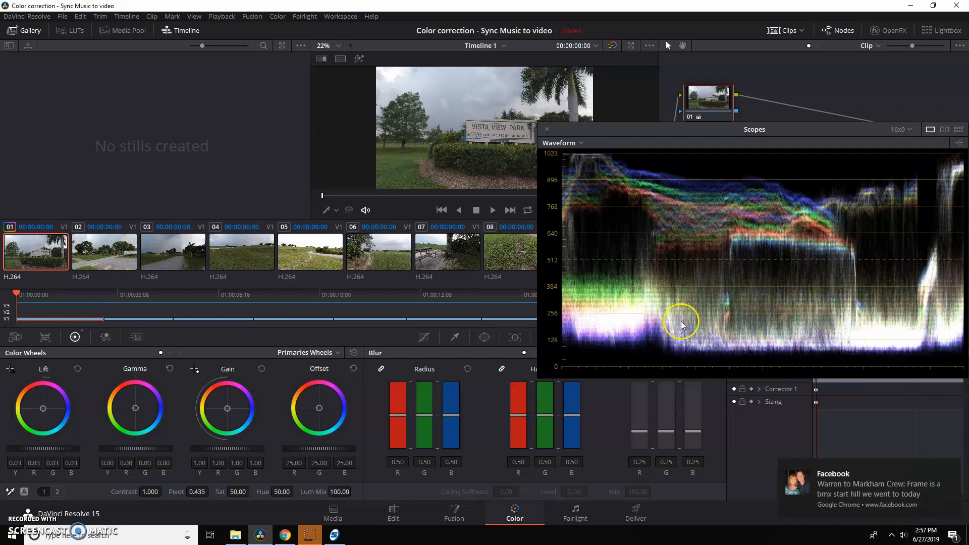
drag(49, 448, 10, 451)
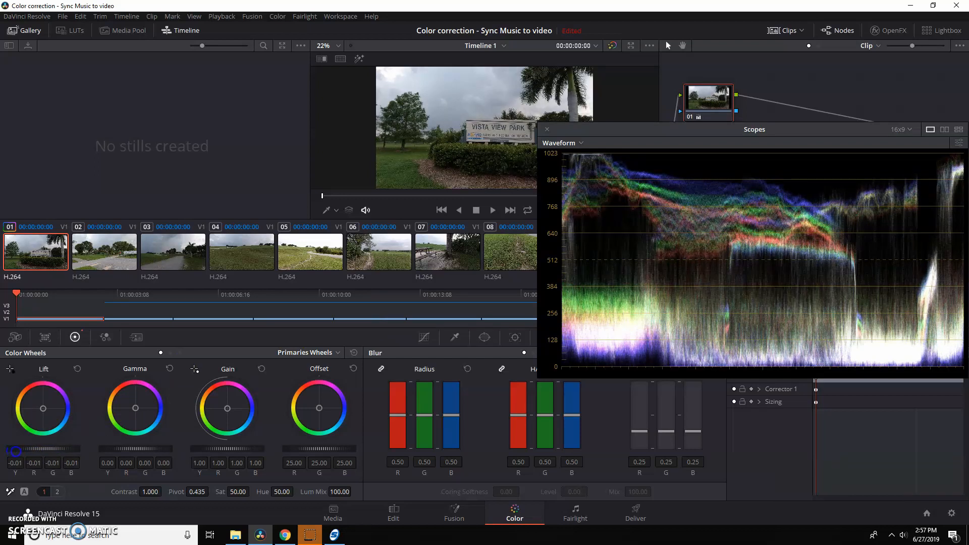
Brighten the first clip by setting its Gain to 1.25 and Gamma to 0.04, keeping Lift at -0.01.
drag(216, 449, 180, 447)
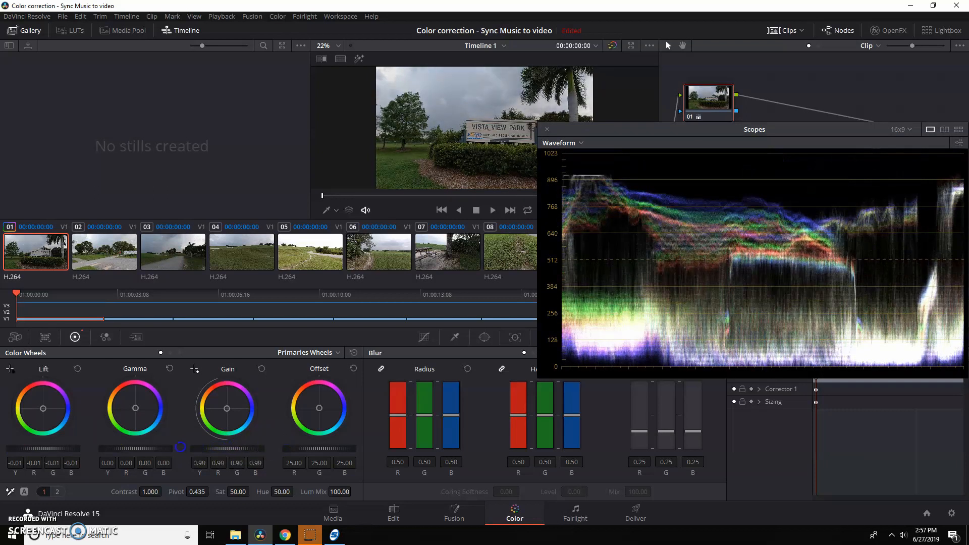
drag(185, 447, 332, 430)
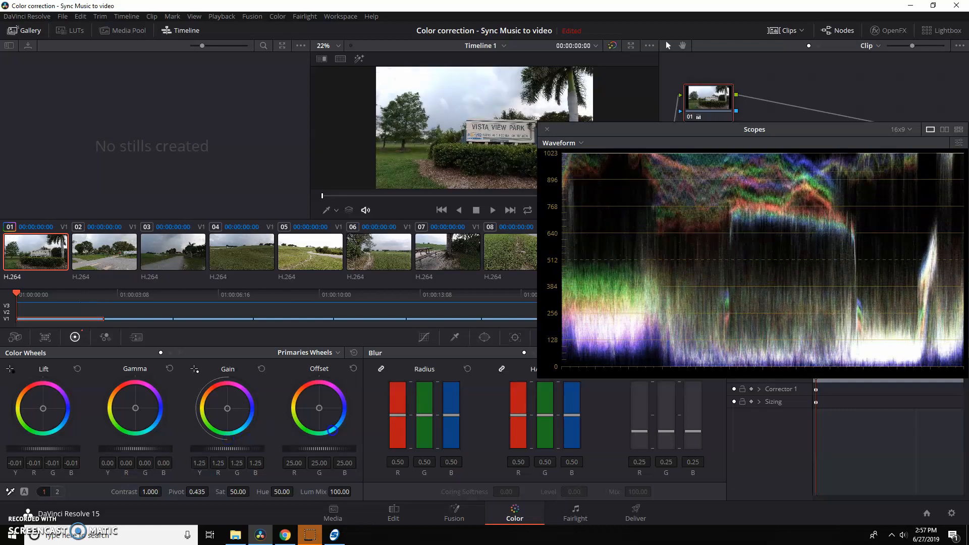
drag(117, 448, 185, 448)
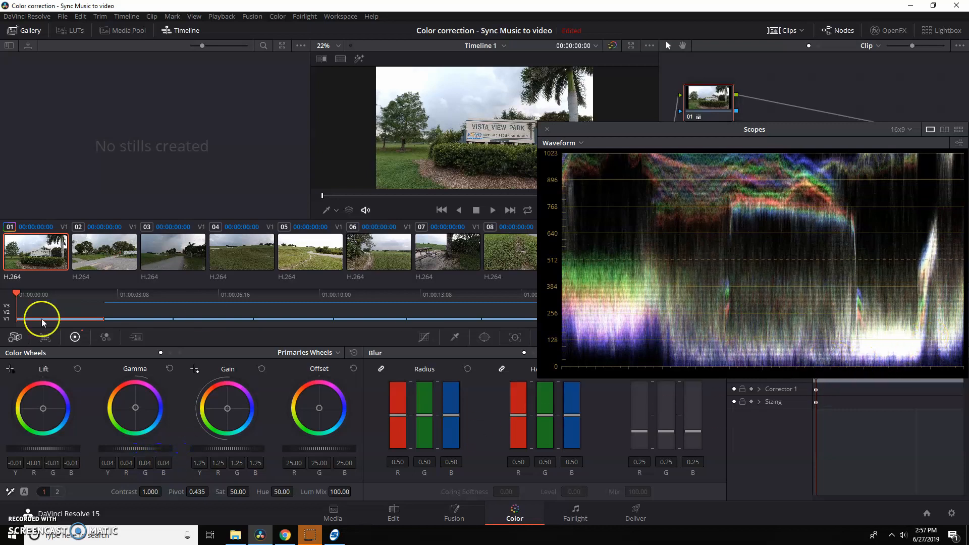
drag(60, 448, 56, 448)
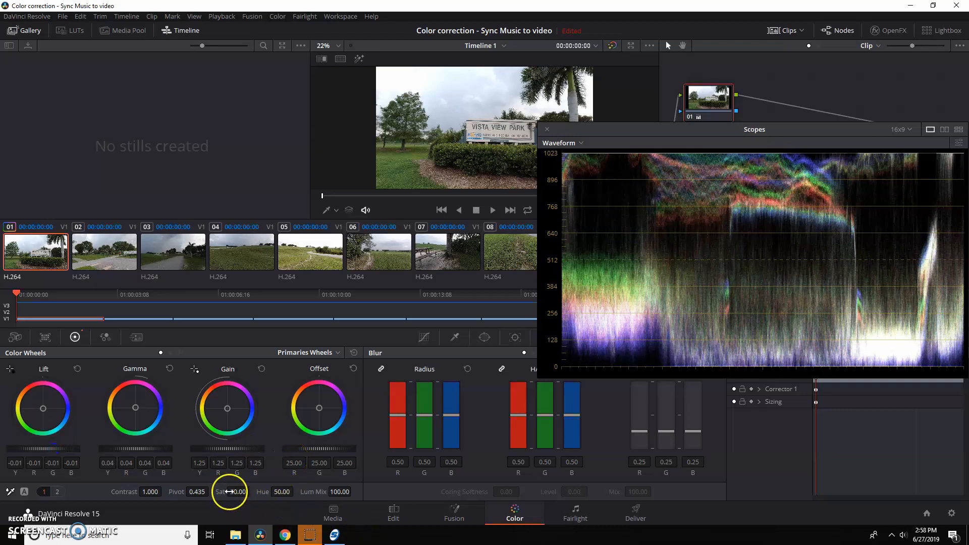
Refine the first clip's primaries with Saturation 77.40, Lift -0.00, Contrast 1.058 and Gain 1.17.
drag(231, 487, 296, 492)
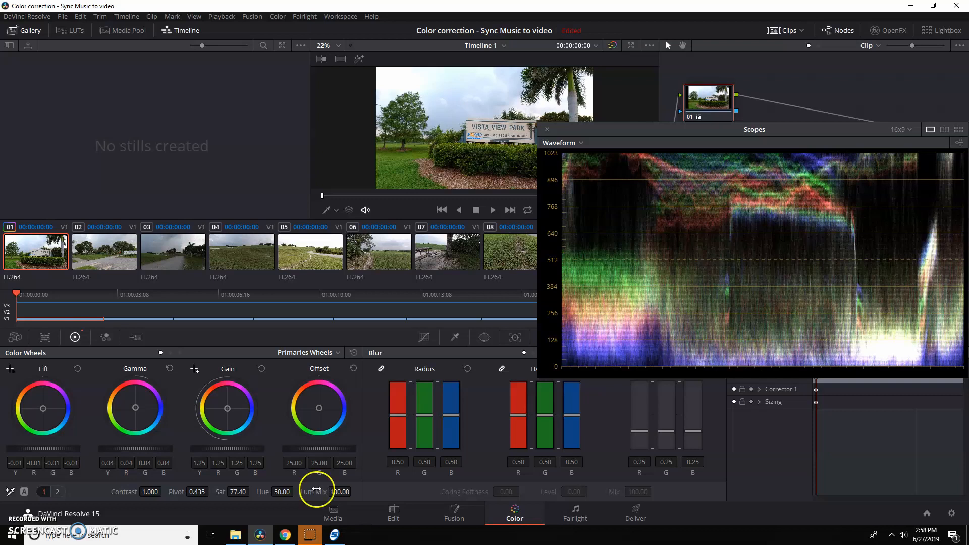
drag(54, 448, 54, 448)
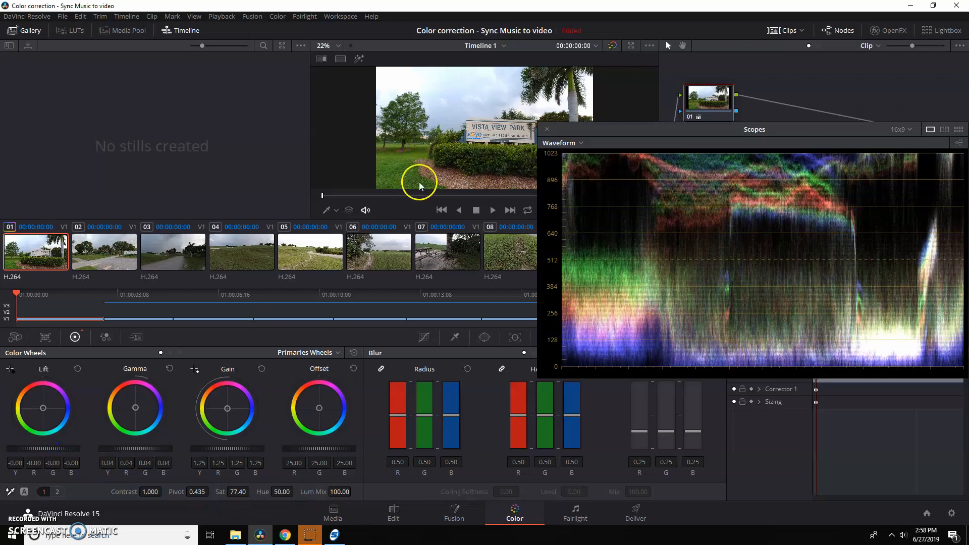
drag(150, 492, 152, 491)
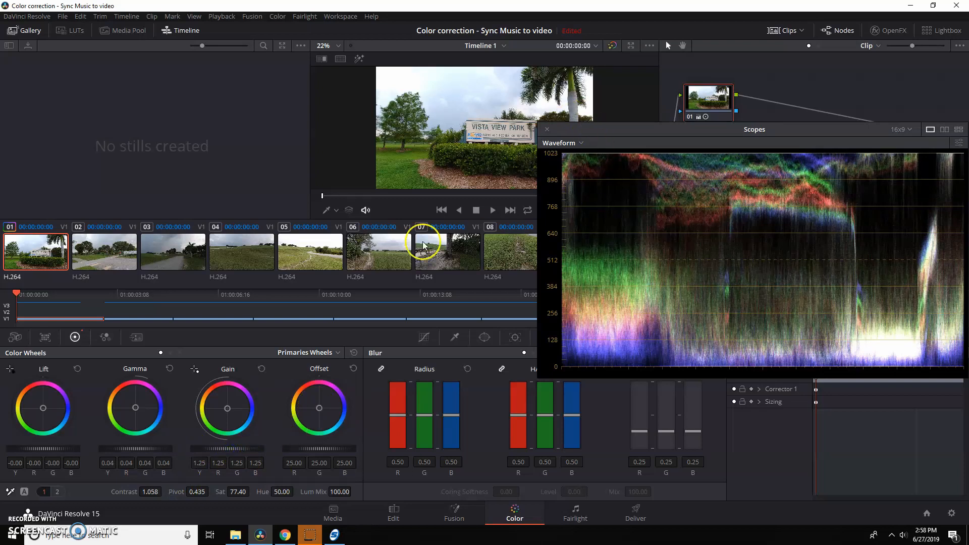
drag(238, 448, 146, 463)
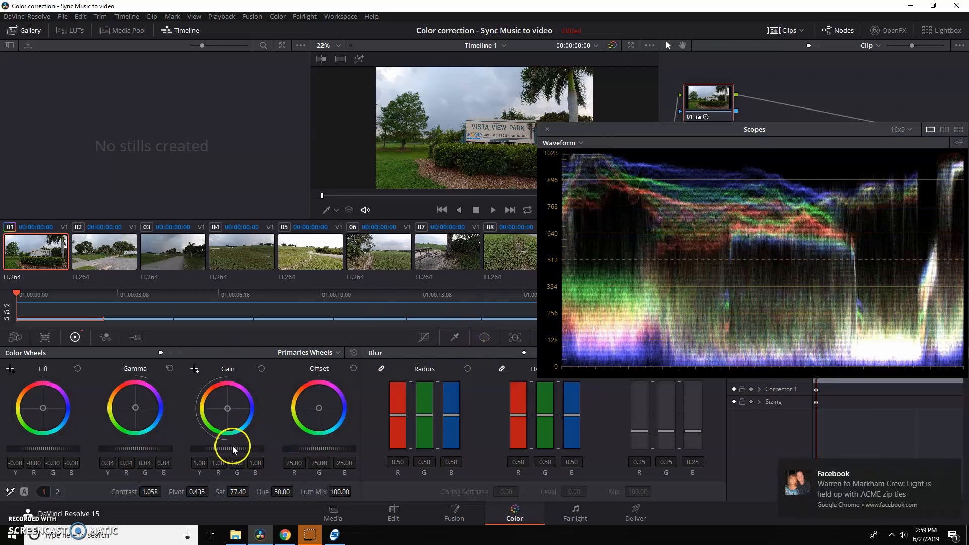
drag(235, 447, 305, 449)
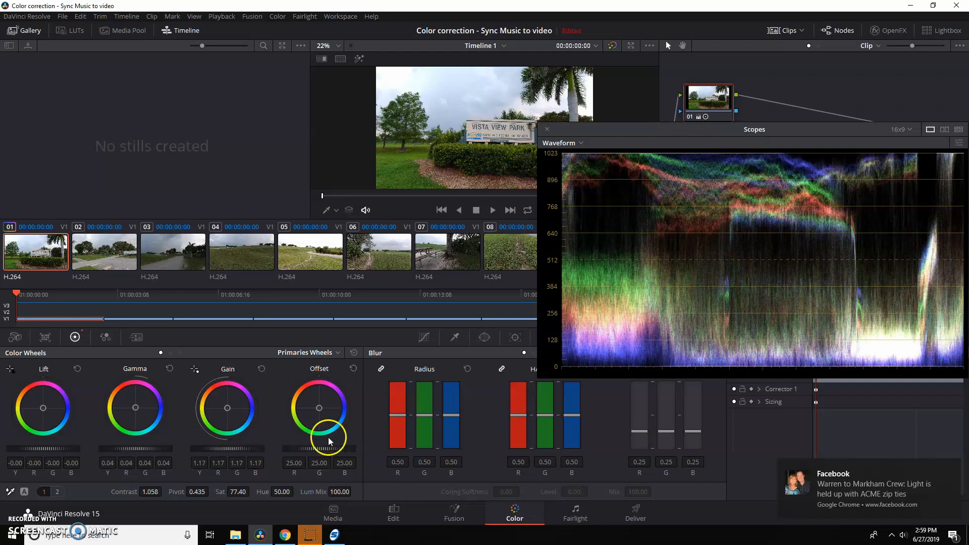
Sharpen the first clip by setting the Blur Radius to 0.47 on all channels, and close the scopes.
drag(427, 416, 427, 417)
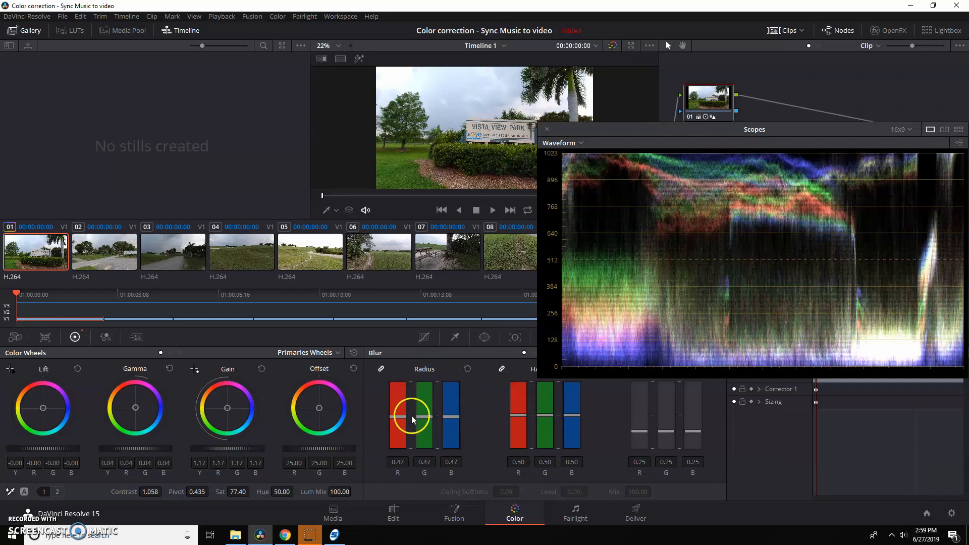
double_click(423, 417)
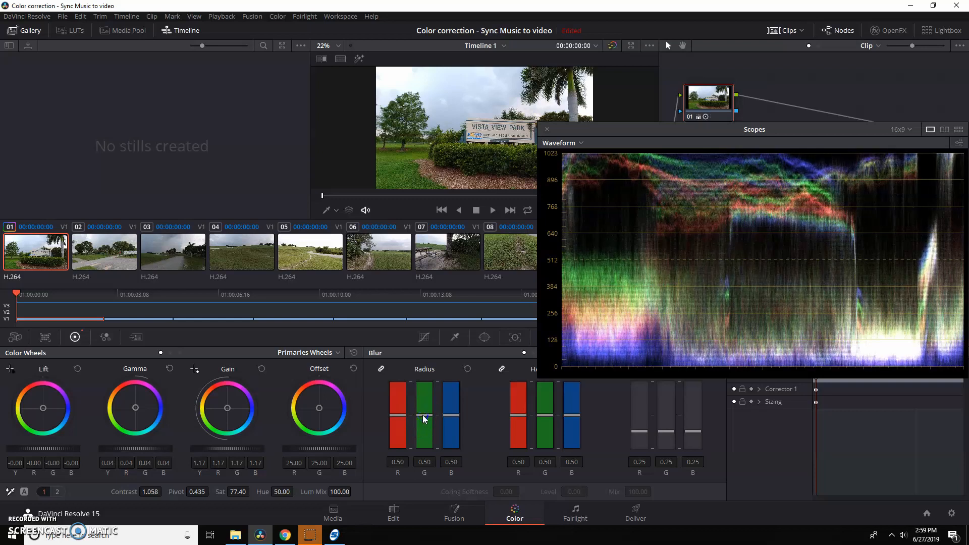
drag(423, 418, 426, 422)
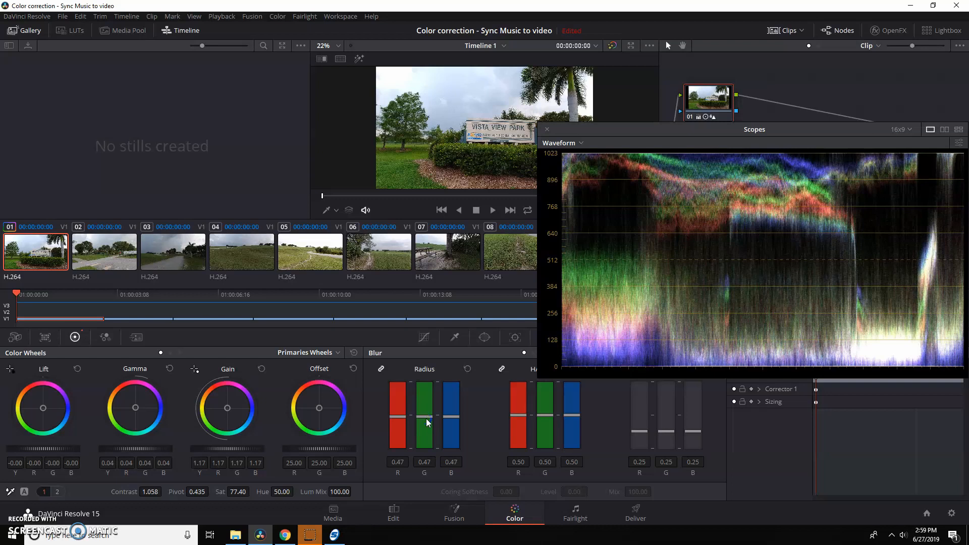
click(547, 129)
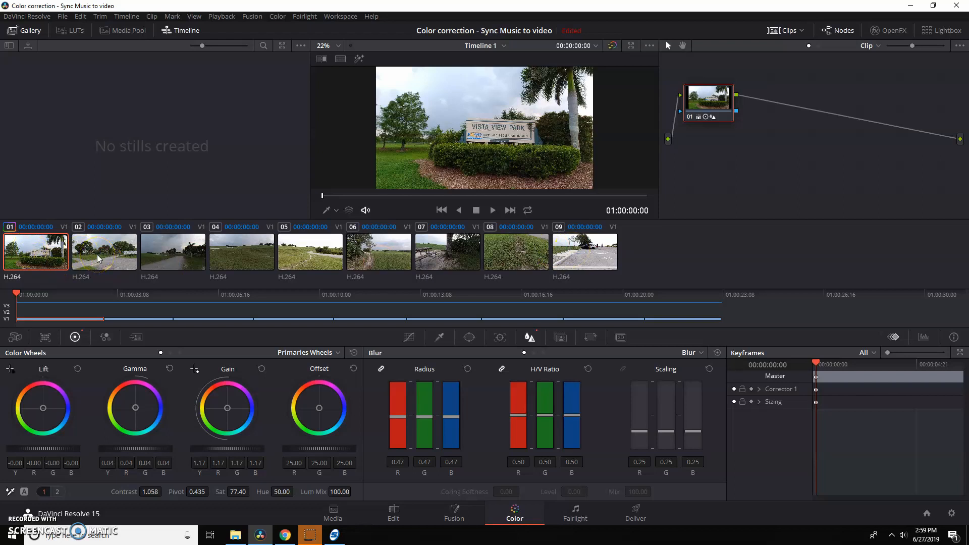
Select clips 02 through 09 and apply the first clip's grade to them.
drag(97, 255, 581, 256)
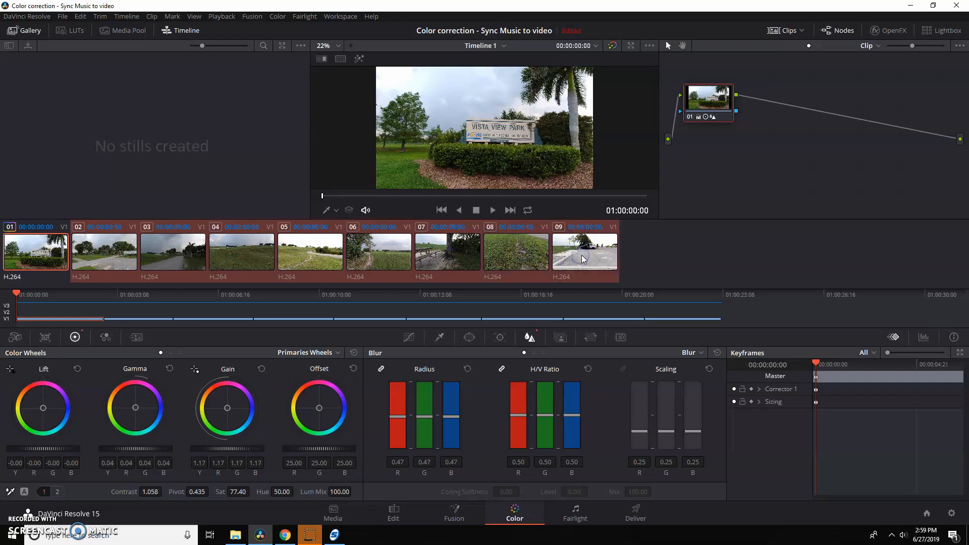
right_click(31, 246)
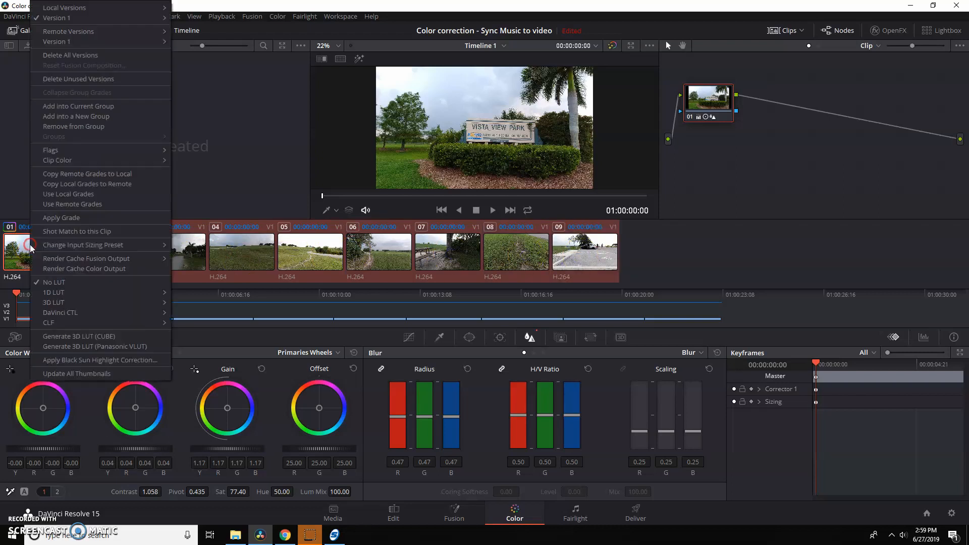
click(68, 219)
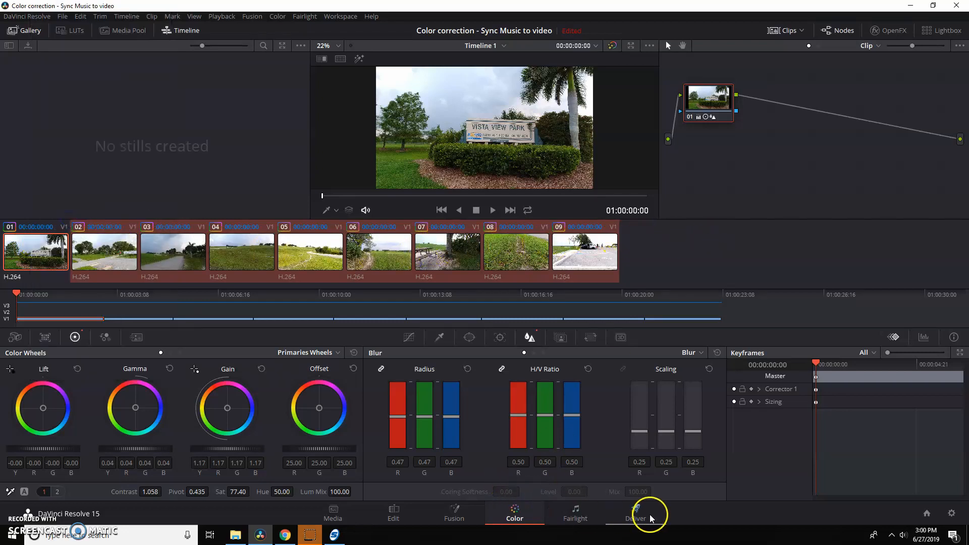
Return to the Edit page, select all the clips on Video 1, and play the graded timeline from the start.
click(394, 514)
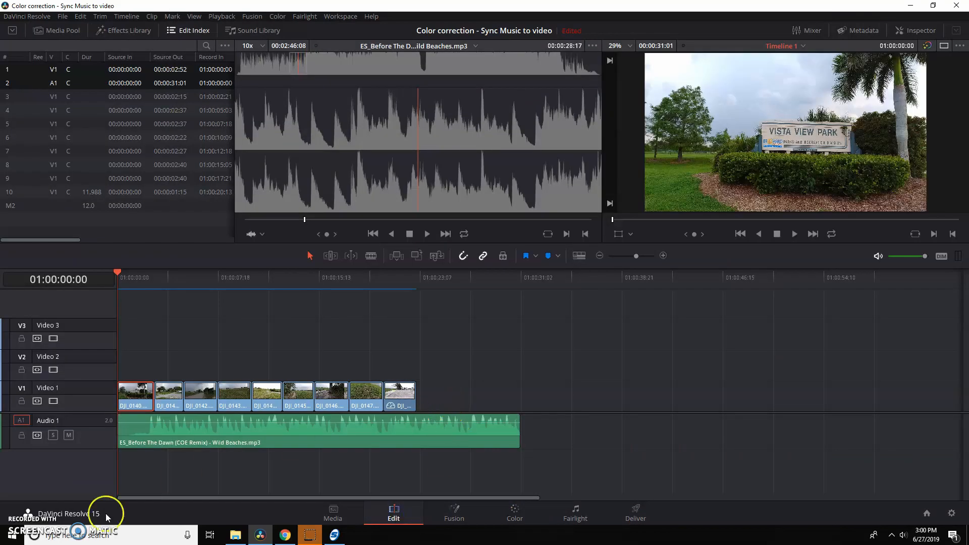
key(y)
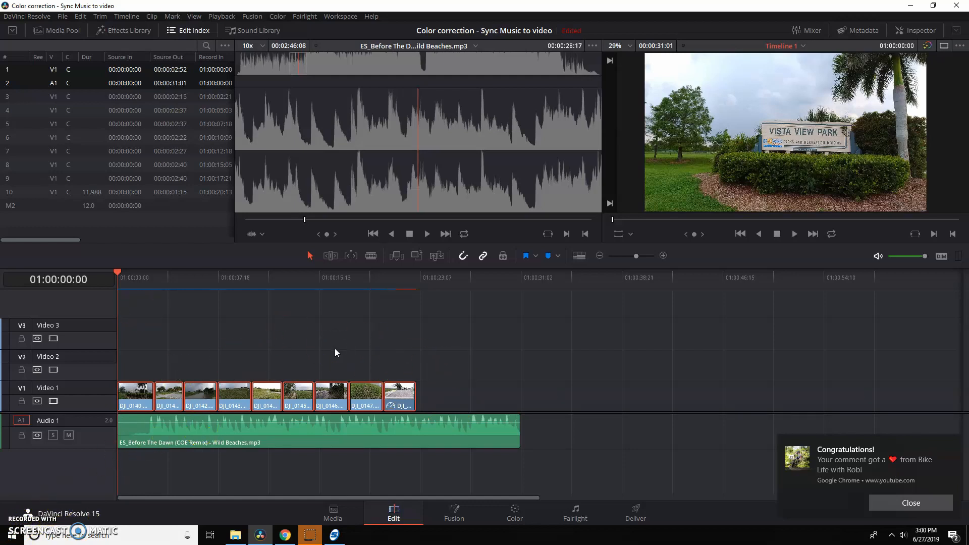
key(space)
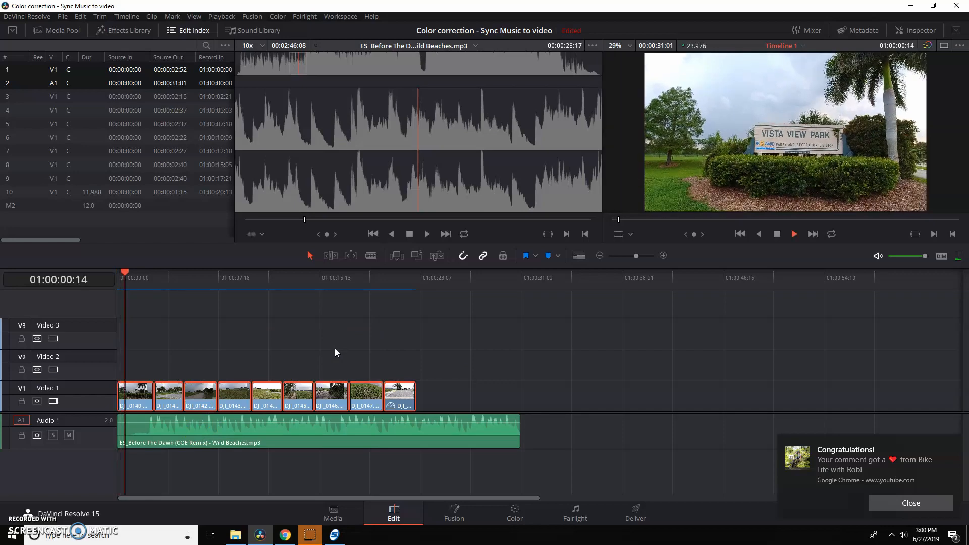